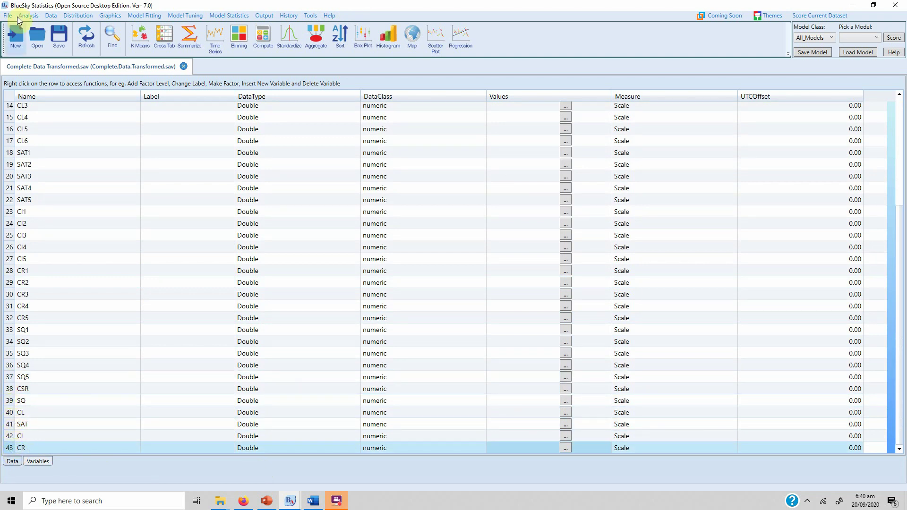
Open the one-pair Correlation Test and set CSR and CR as the variable pair
{"action": "left_click", "coordinate": [36, 19]}
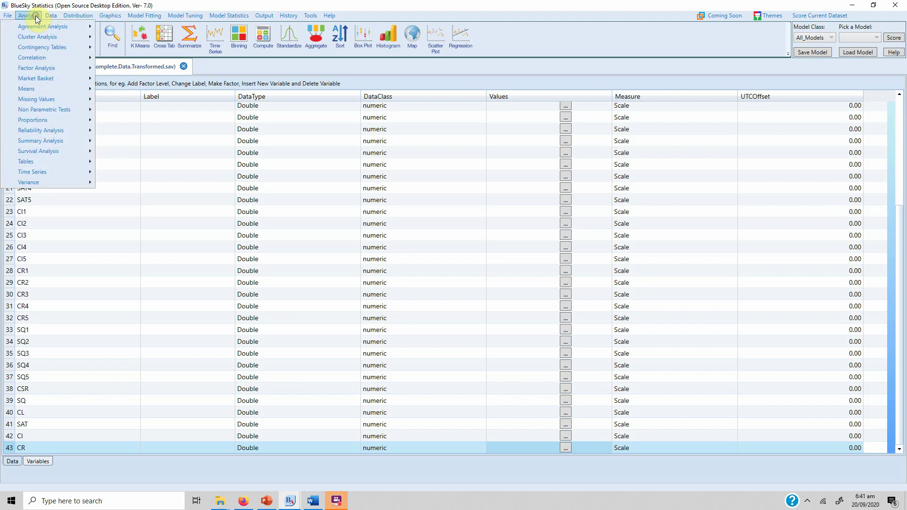
{"action": "mouse_move", "coordinate": [60, 59]}
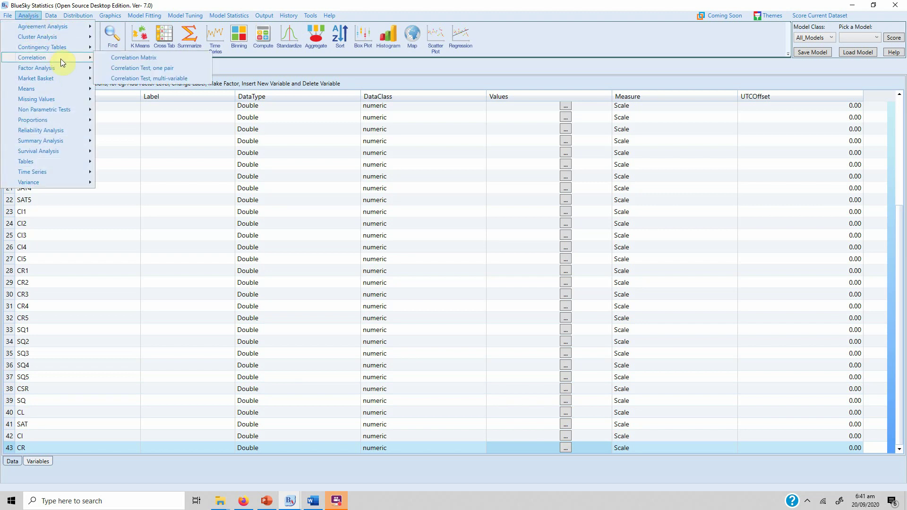
{"action": "left_click", "coordinate": [136, 69]}
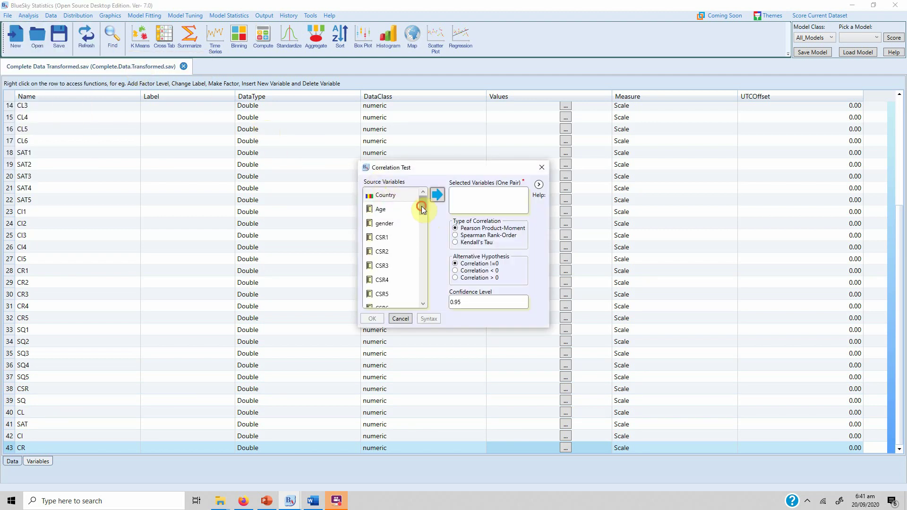
{"action": "left_click_drag", "start_coordinate": [421, 206], "coordinate": [420, 292]}
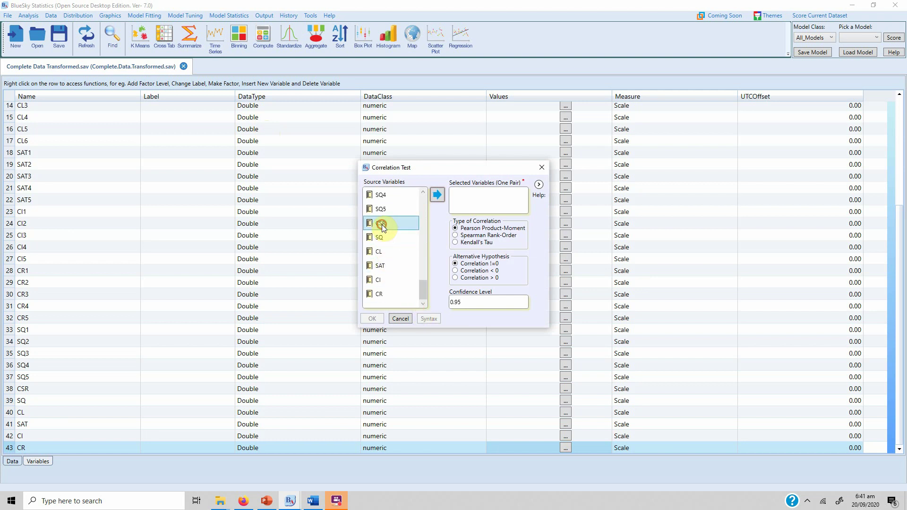
{"action": "left_click", "coordinate": [432, 199]}
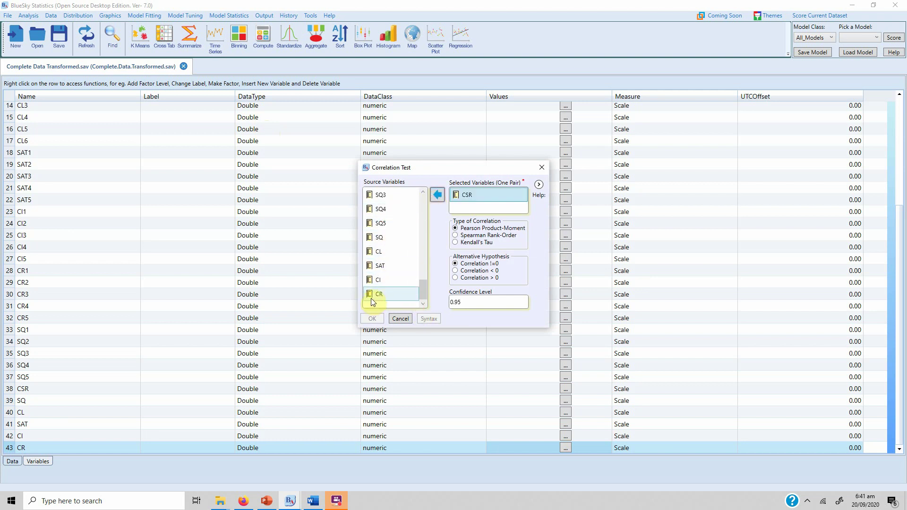
{"action": "left_click", "coordinate": [371, 296]}
{"action": "left_click", "coordinate": [438, 197]}
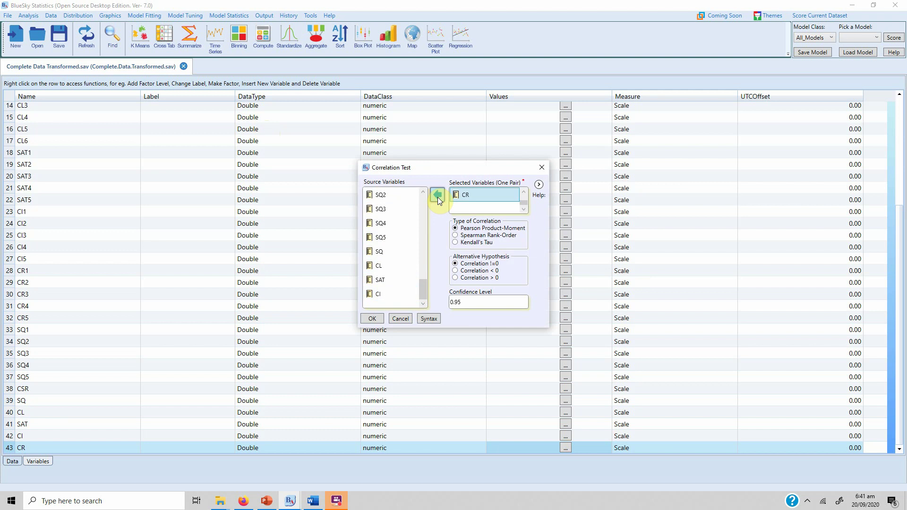
{"action": "left_click", "coordinate": [524, 190]}
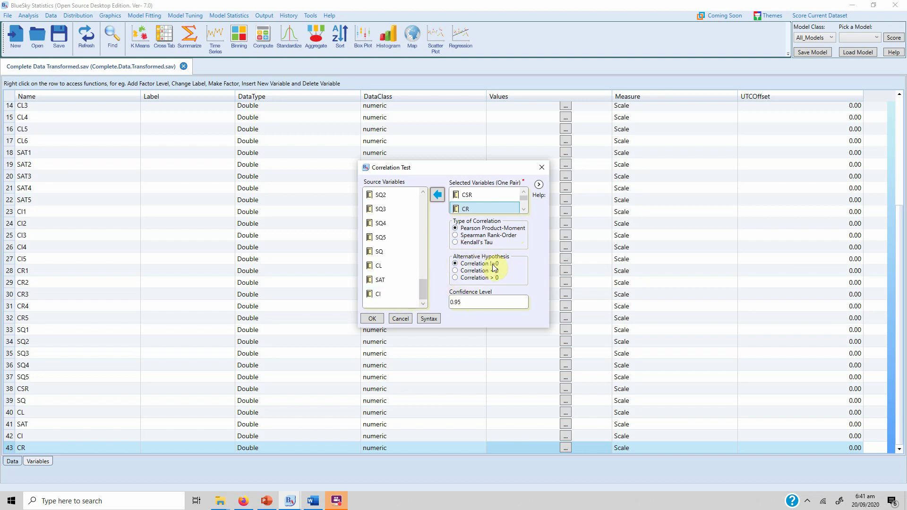
Keep the two-sided Pearson hypothesis (correlation != 0) and run the test
{"action": "left_click", "coordinate": [456, 271]}
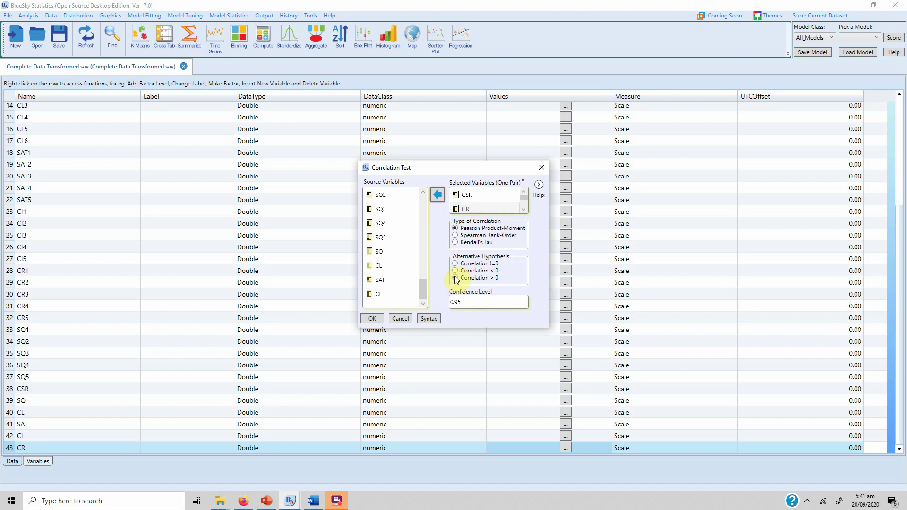
{"action": "left_click", "coordinate": [455, 265]}
{"action": "left_click", "coordinate": [373, 319]}
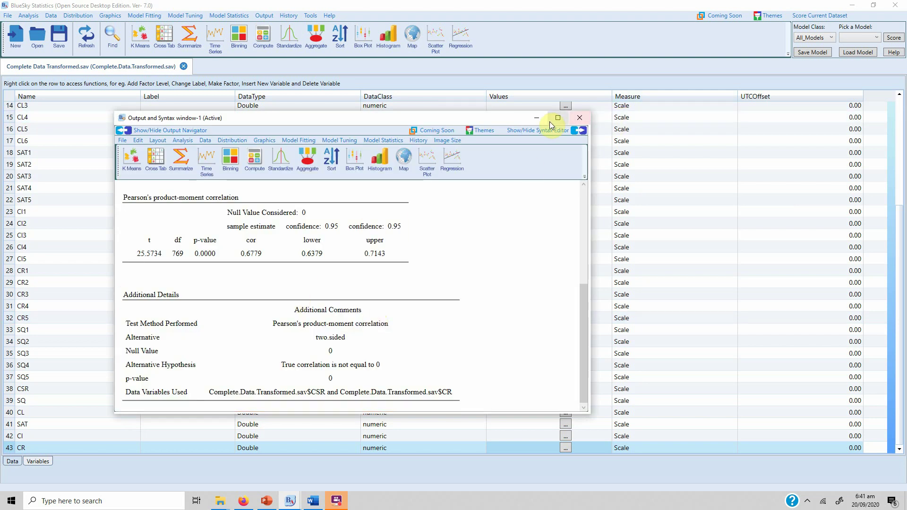
Maximize the correlation output, review PowerPoint slide 4 on interpreting coefficients, then bring up the Word template
{"action": "left_click", "coordinate": [557, 118]}
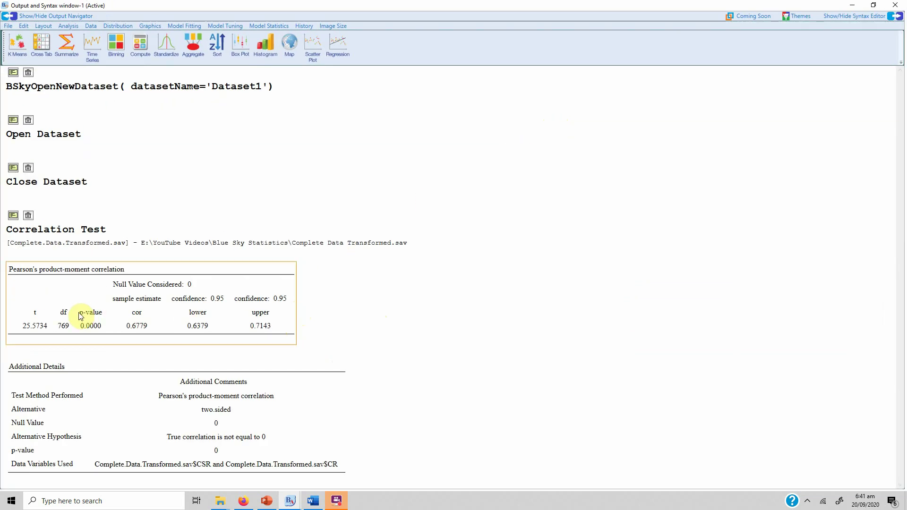
{"action": "left_click", "coordinate": [171, 312]}
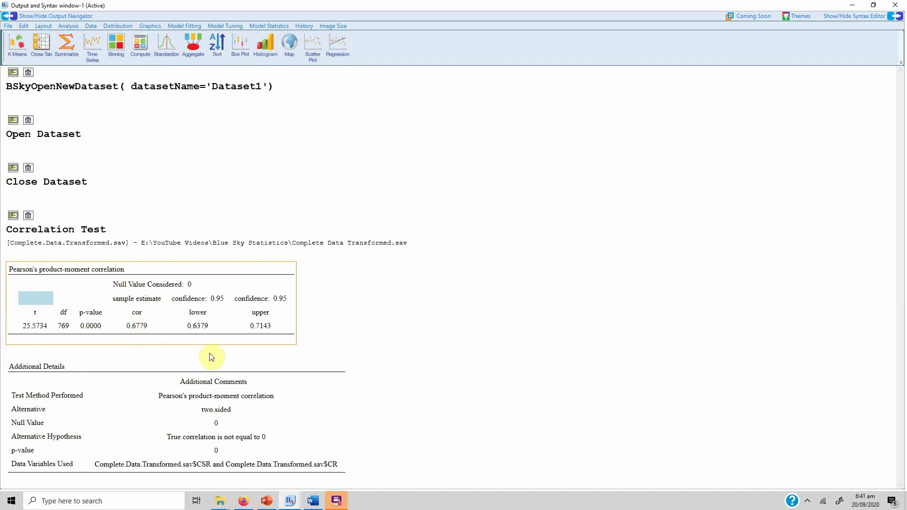
{"action": "left_click", "coordinate": [267, 501]}
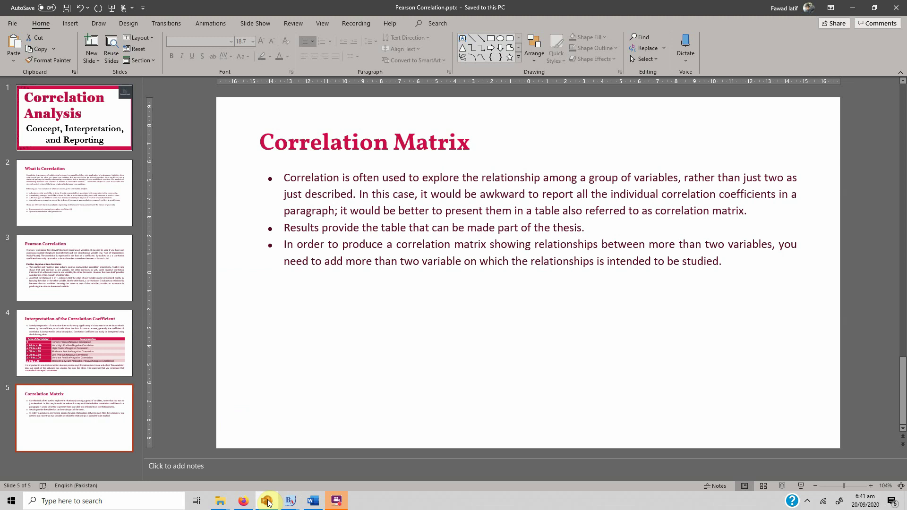
{"action": "left_click", "coordinate": [89, 355]}
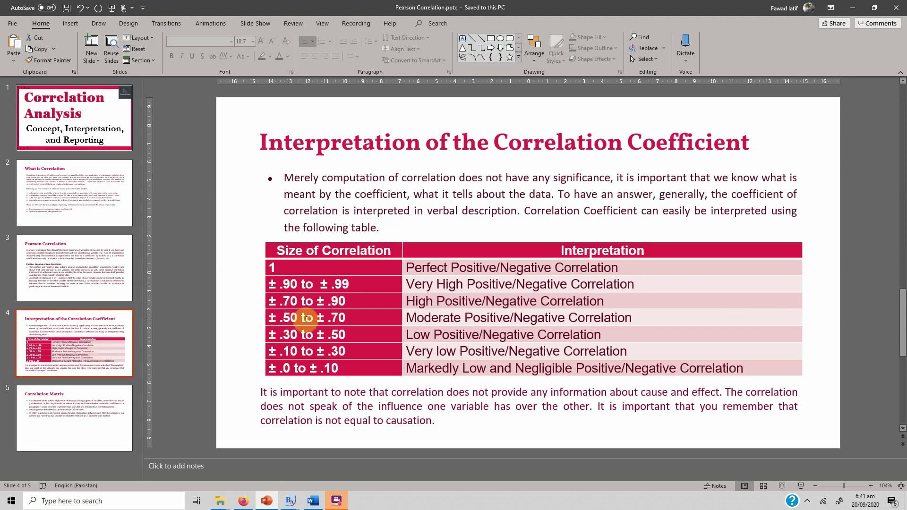
{"action": "left_click", "coordinate": [313, 502]}
Return from Word to BlueSky's Output and Syntax window showing t = 25.5734, df = 769
{"action": "mouse_move", "coordinate": [291, 504]}
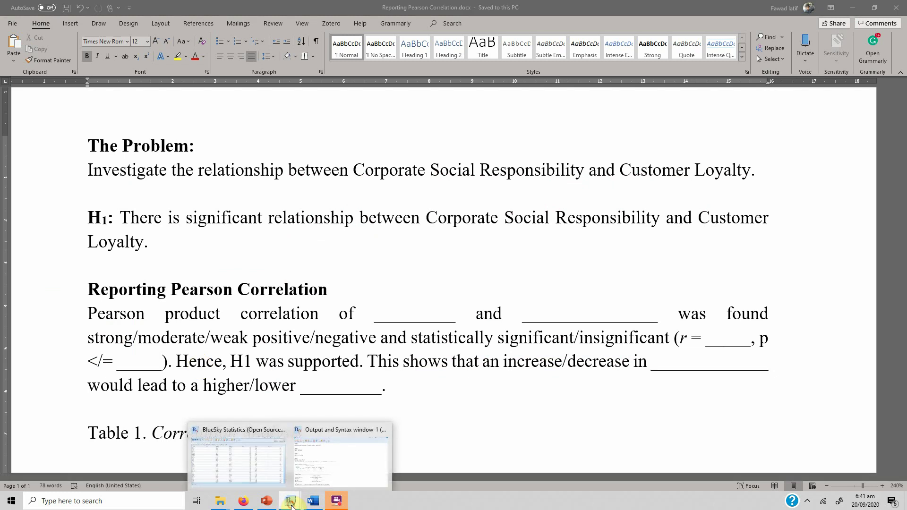
{"action": "left_click", "coordinate": [298, 458]}
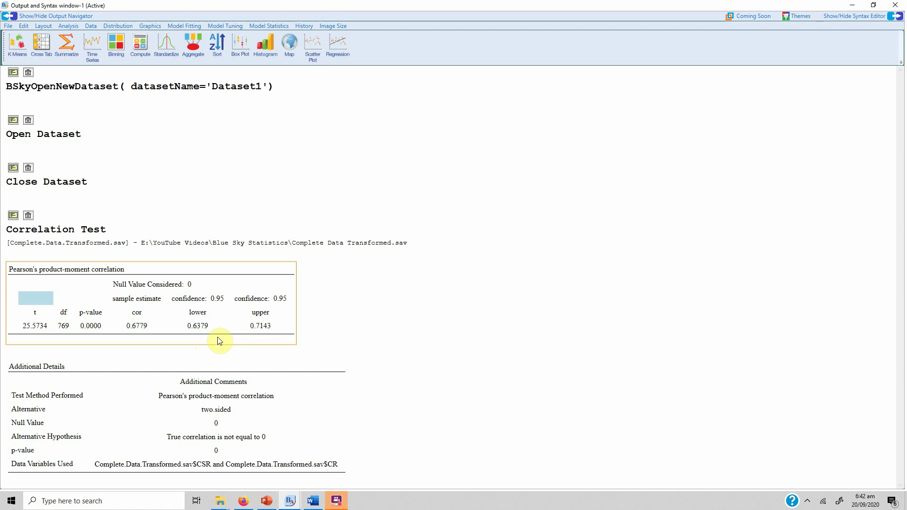
Export the Pearson's product-moment correlation table to a new Word document
{"action": "right_click", "coordinate": [232, 289]}
{"action": "right_click", "coordinate": [251, 289]}
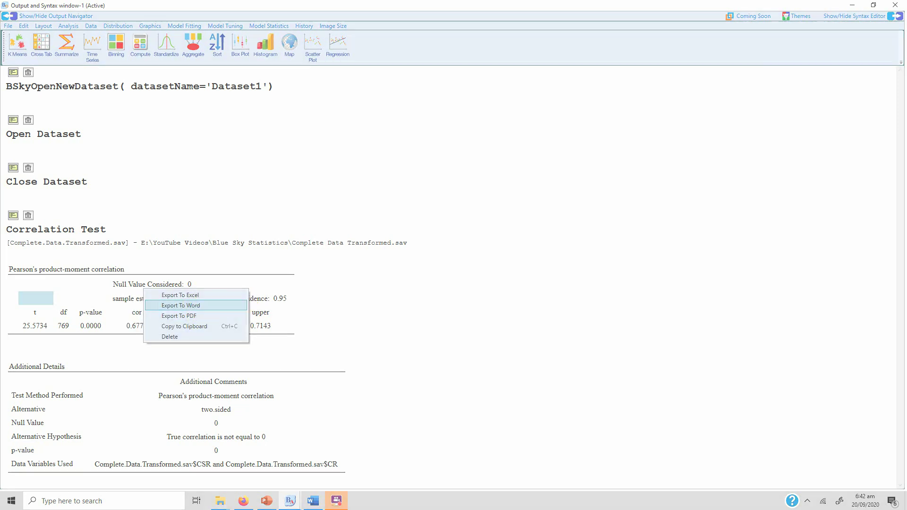
{"action": "left_click", "coordinate": [194, 305]}
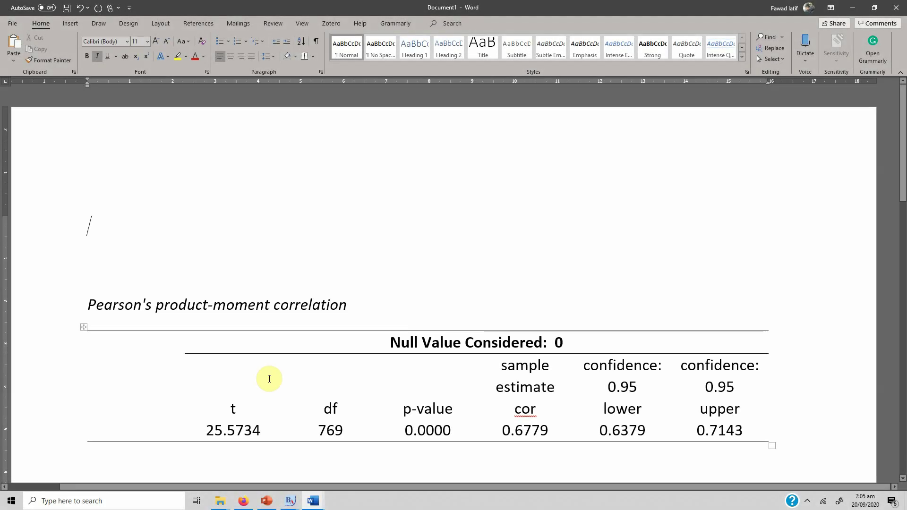
Delete the exported table's empty first column and select the whole correlation table
{"action": "left_click", "coordinate": [126, 329]}
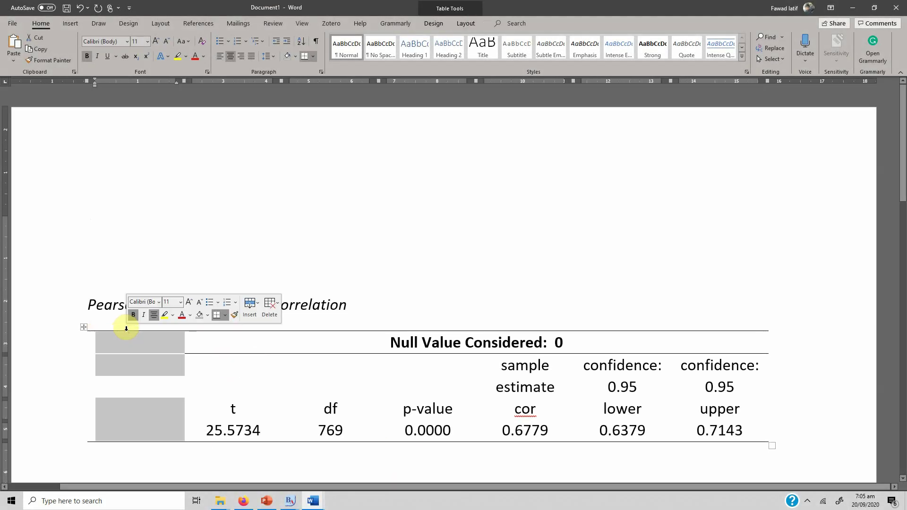
{"action": "key", "text": "BackSpace"}
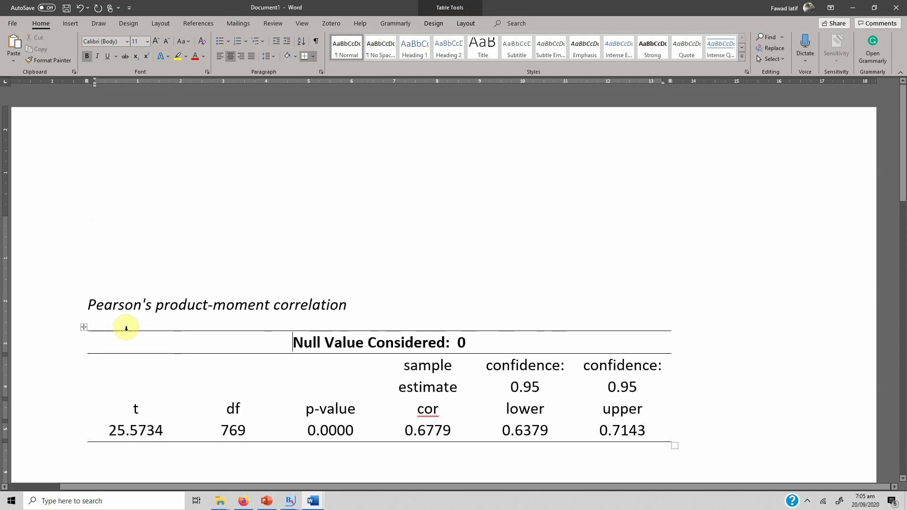
{"action": "left_click", "coordinate": [85, 326]}
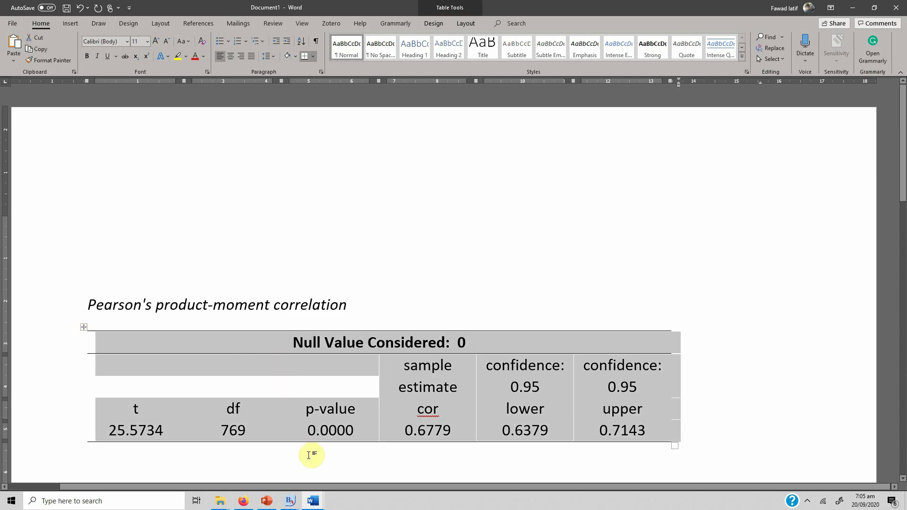
Paste the R results table on a new line below the Table 1 note in the Reporting Pearson Correlation document
{"action": "left_click", "coordinate": [313, 501]}
{"action": "left_click", "coordinate": [270, 472]}
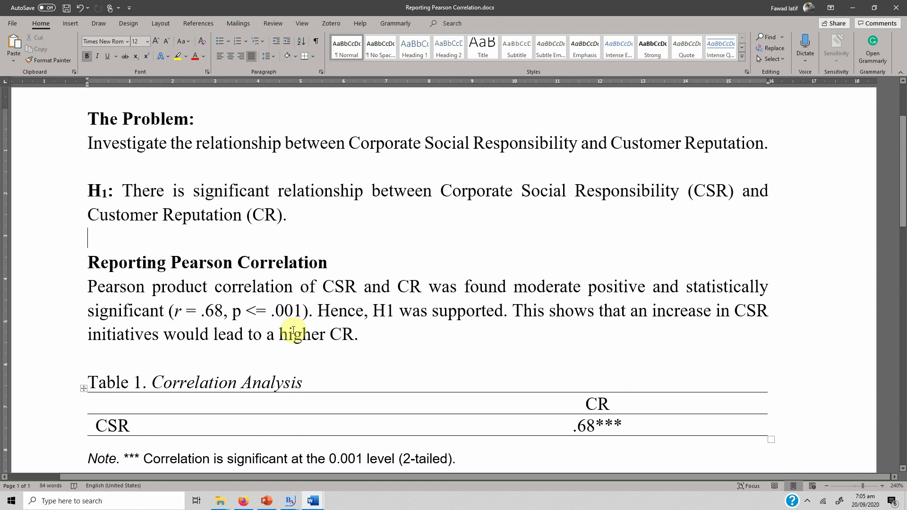
{"action": "left_click", "coordinate": [384, 336]}
{"action": "scroll", "coordinate": [332, 243], "scroll_direction": "up", "scroll_amount": 2}
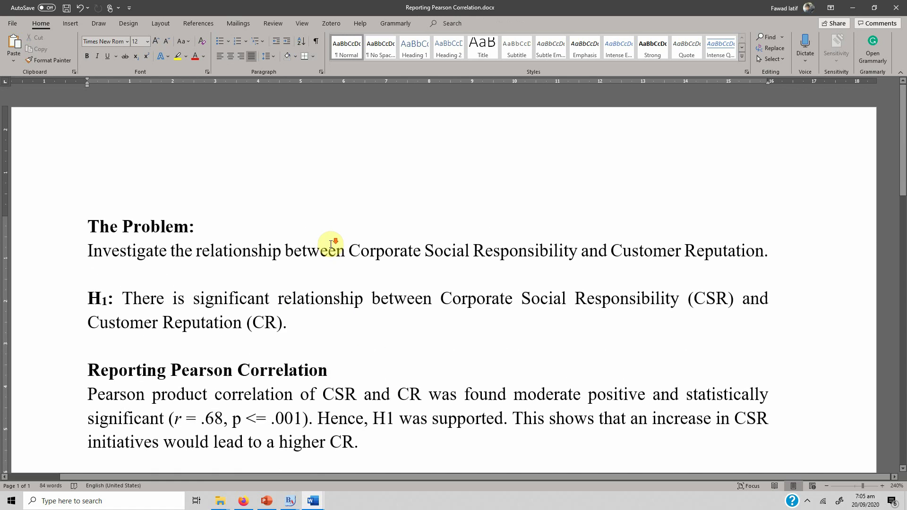
{"action": "scroll", "coordinate": [326, 246], "scroll_direction": "down", "scroll_amount": 3}
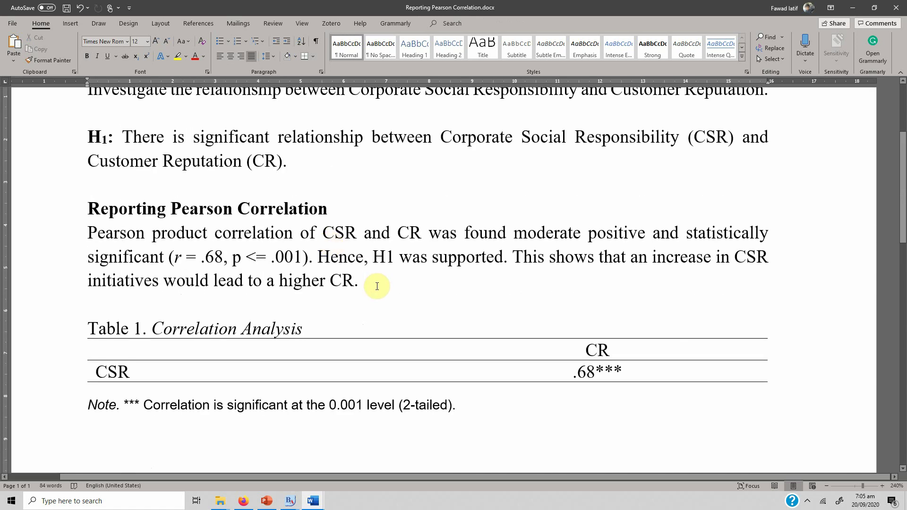
{"action": "left_click", "coordinate": [457, 457]}
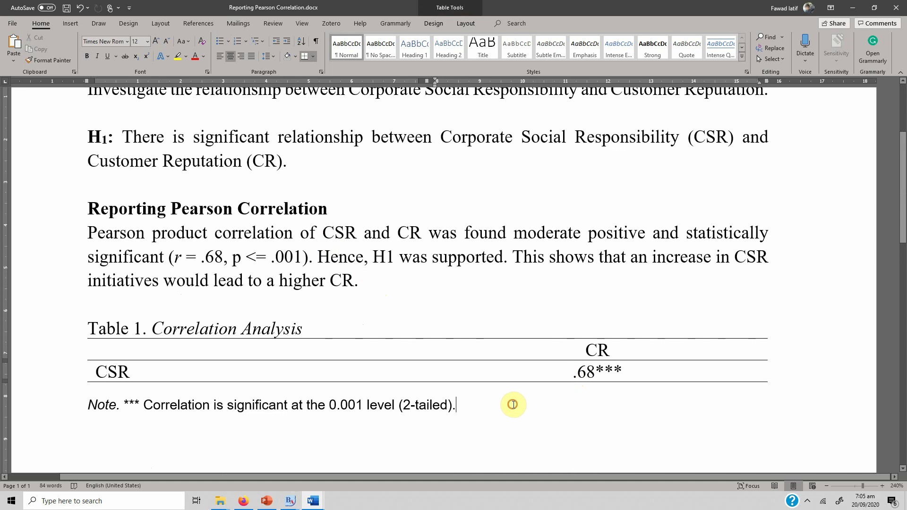
{"action": "key", "text": "Return"}
{"action": "type", "text": "Null Value Considered: 0 \t\t\tsample\tconfidence:\tconfidence: \t\t\testimate\t0.95\t0.95 t\tdf\tp-value\tcor\tlower\tupper 25.5734\t769\t0.0000\t0.6779\t0.6379\t0.7143"}
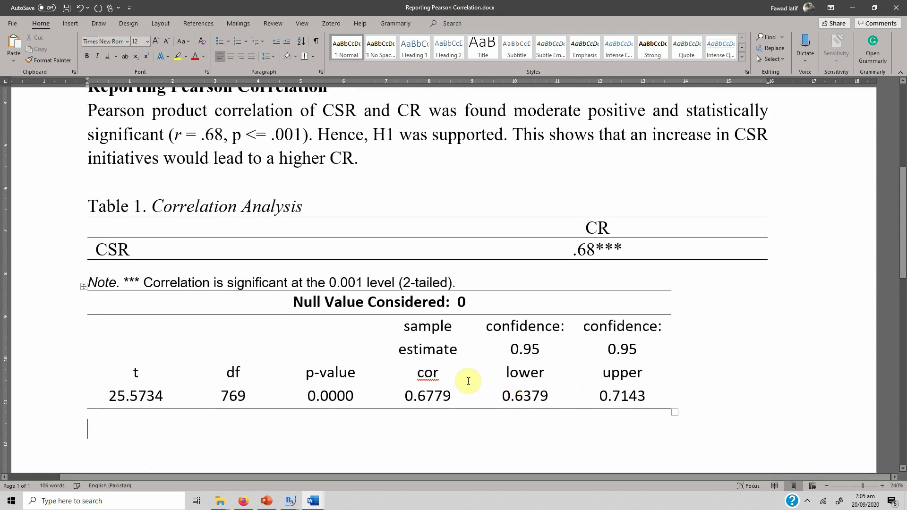
{"action": "scroll", "coordinate": [468, 381], "scroll_direction": "up", "scroll_amount": 4}
{"action": "scroll", "coordinate": [469, 379], "scroll_direction": "up", "scroll_amount": 1}
{"action": "scroll", "coordinate": [461, 384], "scroll_direction": "down", "scroll_amount": 5}
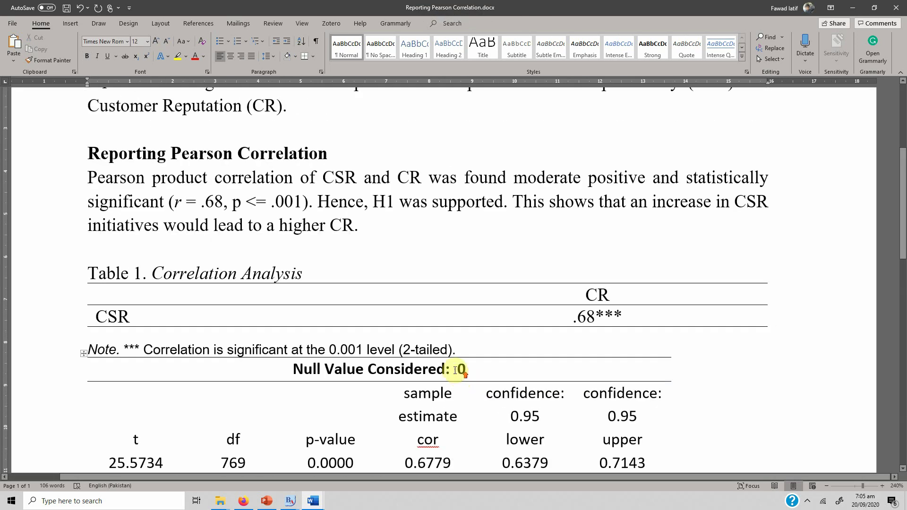
{"action": "scroll", "coordinate": [462, 366], "scroll_direction": "up", "scroll_amount": 3}
{"action": "scroll", "coordinate": [185, 262], "scroll_direction": "up", "scroll_amount": 1}
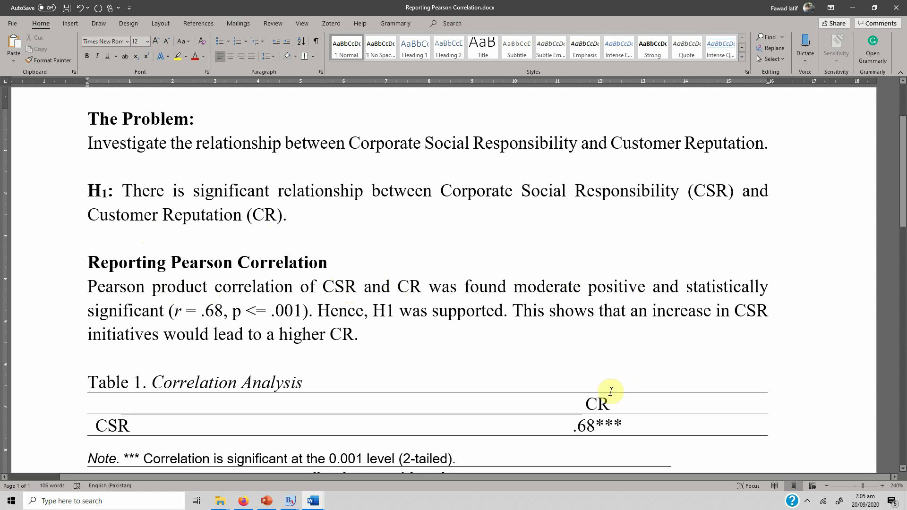
Check r = .68 and p = 0.0000 against the results, then change the reported p from .001 to .0001
{"action": "double_click", "coordinate": [584, 425]}
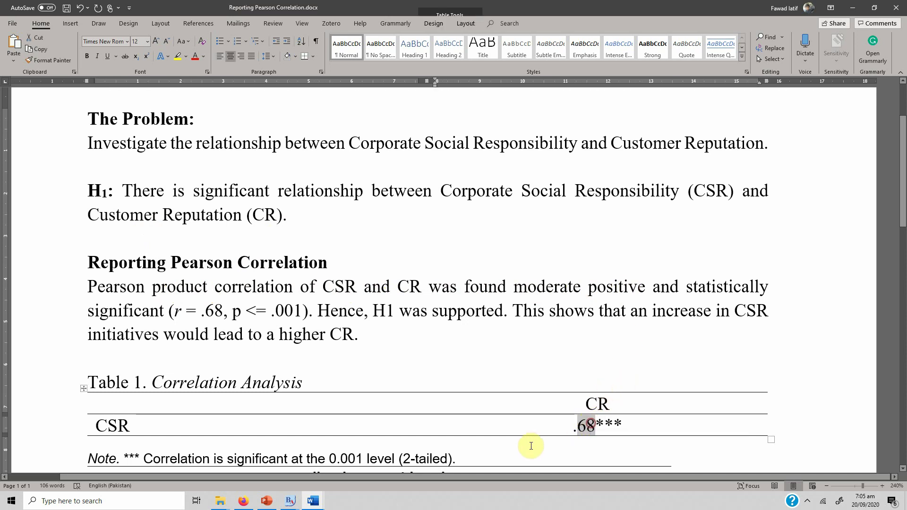
{"action": "left_click", "coordinate": [537, 288]}
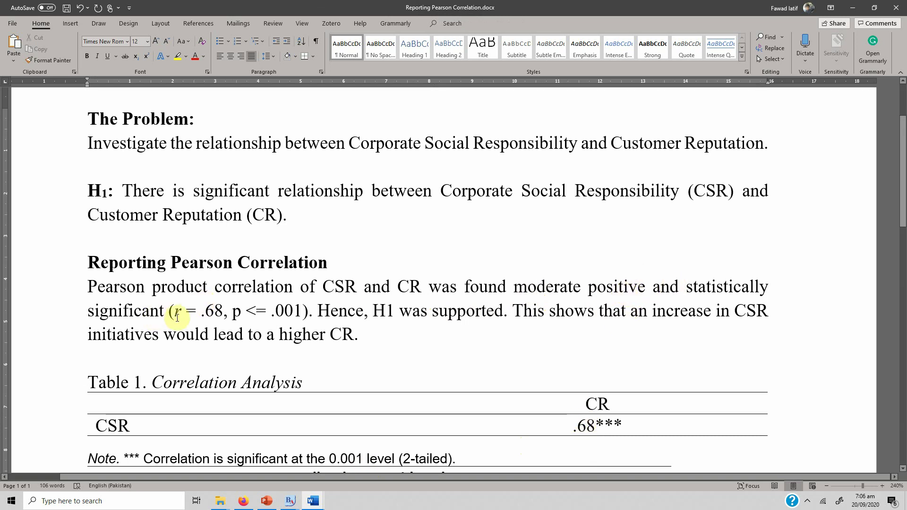
{"action": "left_click", "coordinate": [276, 311]}
{"action": "scroll", "coordinate": [323, 314], "scroll_direction": "down", "scroll_amount": 10}
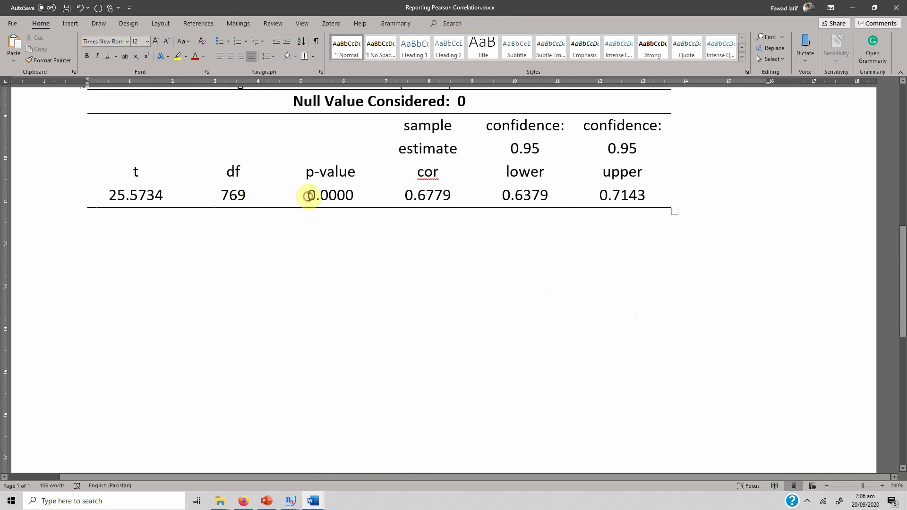
{"action": "double_click", "coordinate": [308, 195]}
{"action": "scroll", "coordinate": [350, 233], "scroll_direction": "up", "scroll_amount": 5}
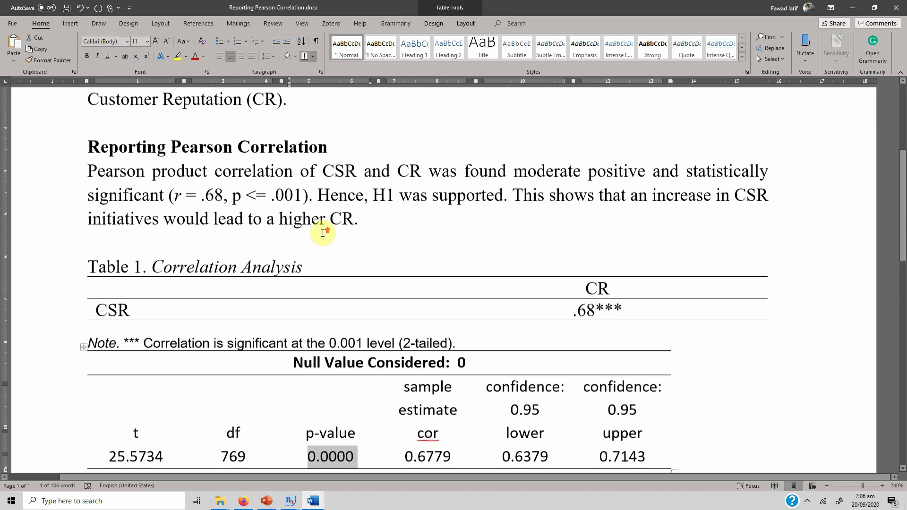
{"action": "left_click", "coordinate": [289, 203]}
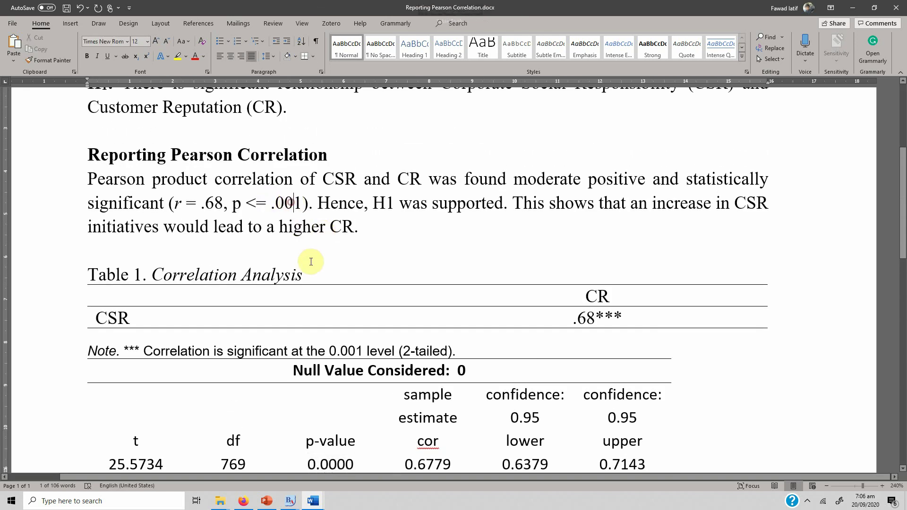
{"action": "type", "text": "0"}
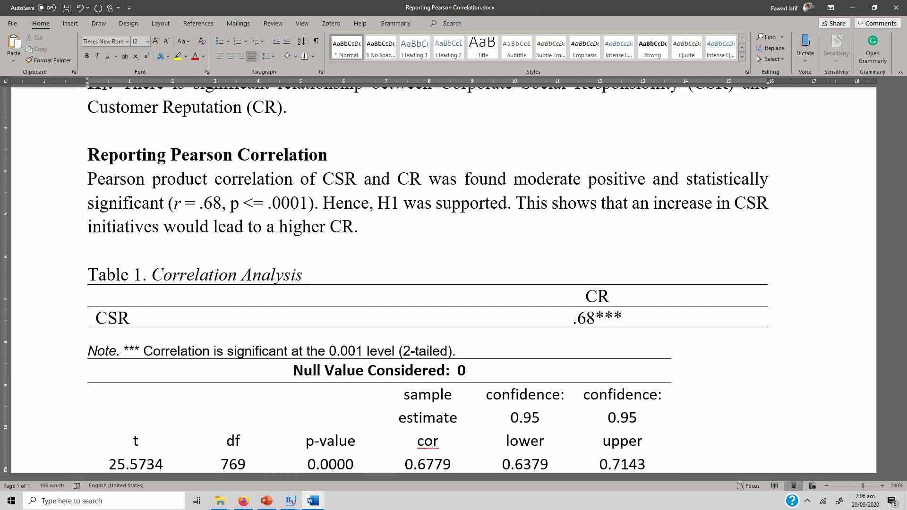
Review the edited correlation paragraph, leaving the caret at its end after CR
{"action": "scroll", "coordinate": [257, 340], "scroll_direction": "down", "scroll_amount": 3}
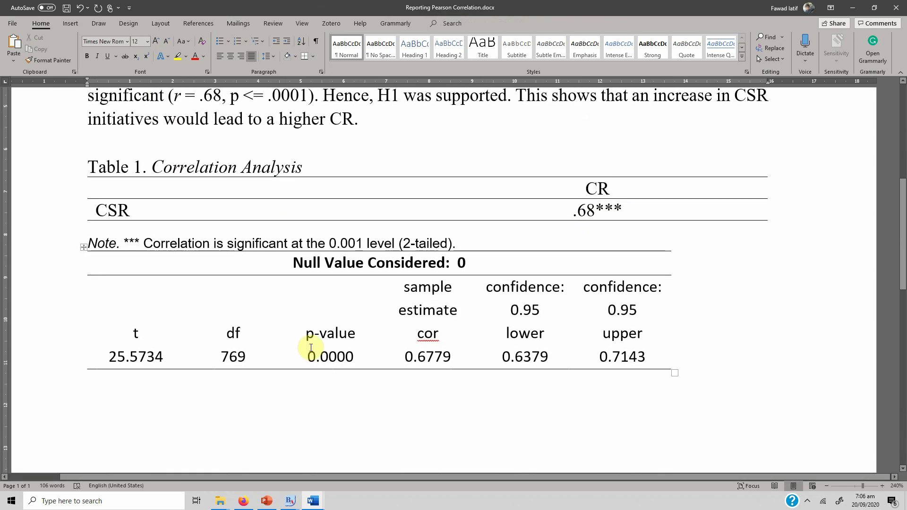
{"action": "left_click_drag", "start_coordinate": [407, 357], "coordinate": [461, 356]}
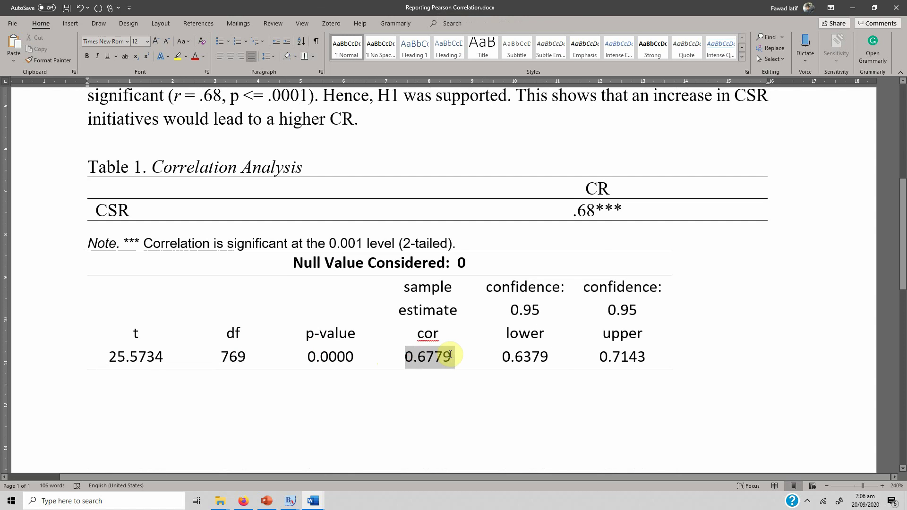
{"action": "scroll", "coordinate": [419, 355], "scroll_direction": "up", "scroll_amount": 9}
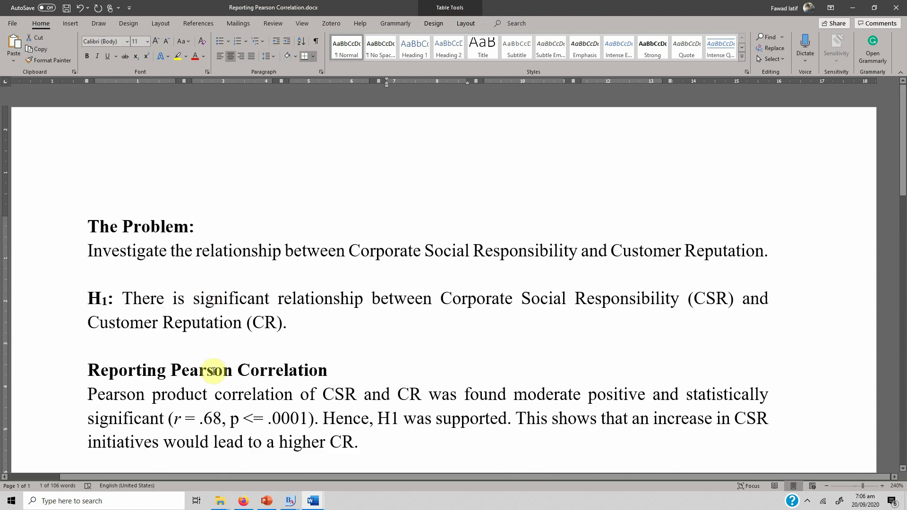
{"action": "scroll", "coordinate": [202, 367], "scroll_direction": "down", "scroll_amount": 3}
{"action": "left_click", "coordinate": [201, 263]}
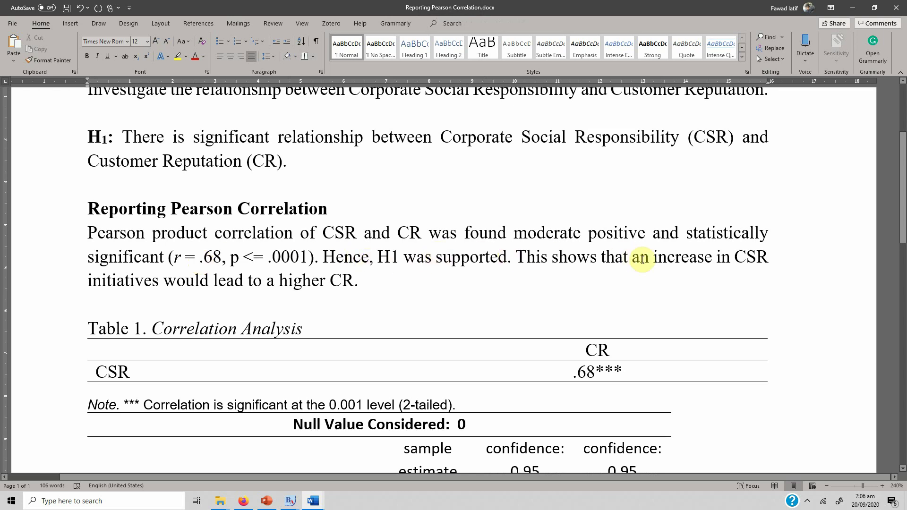
{"action": "double_click", "coordinate": [330, 280]}
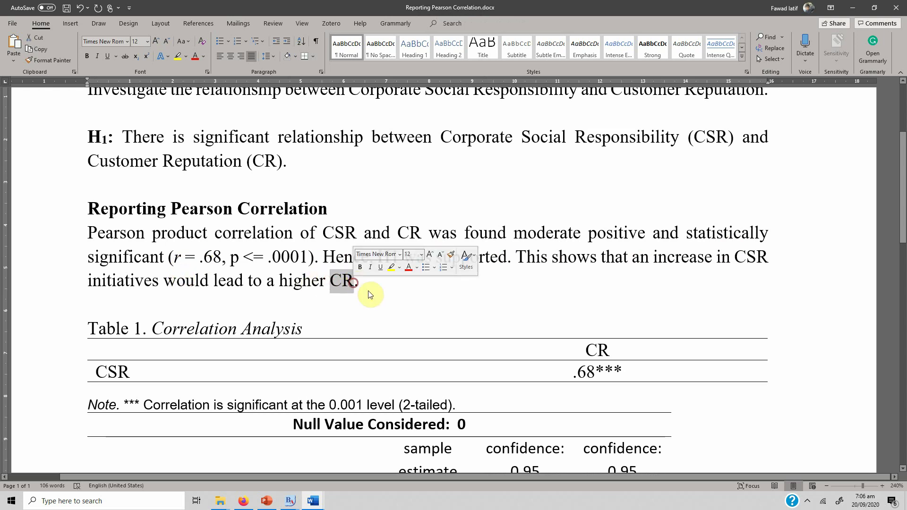
{"action": "left_click", "coordinate": [388, 288]}
{"action": "scroll", "coordinate": [387, 285], "scroll_direction": "down", "scroll_amount": 2}
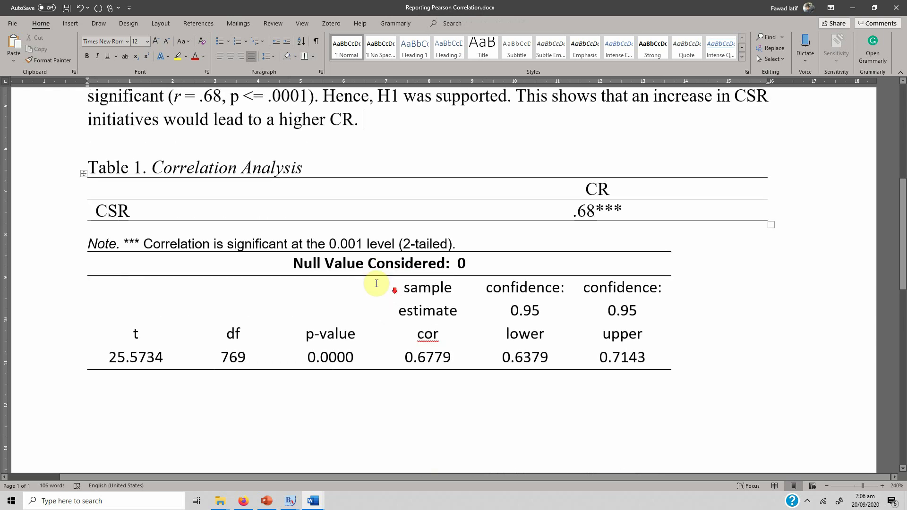
{"action": "left_click", "coordinate": [454, 237]}
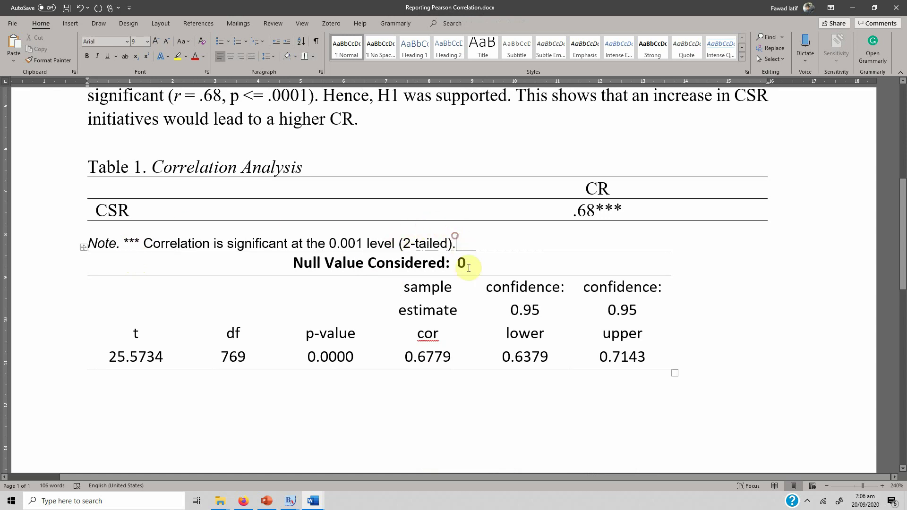
{"action": "key", "text": "Return"}
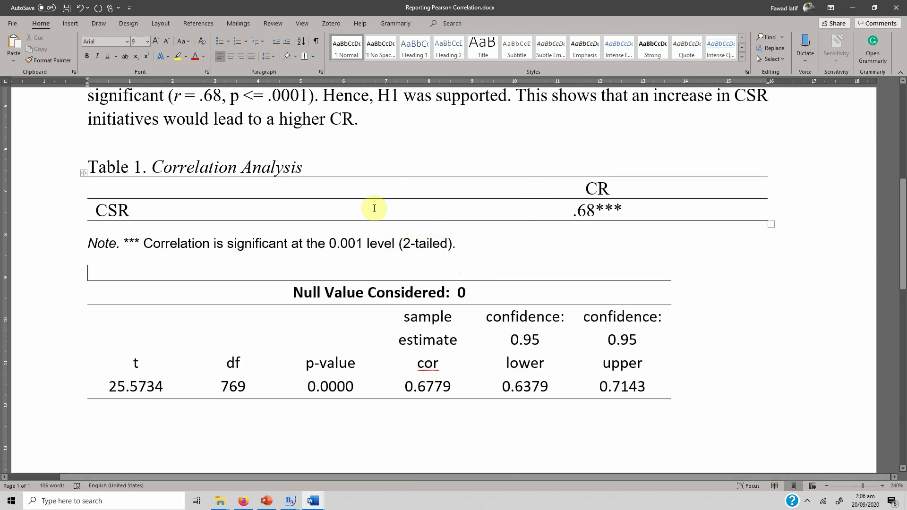
{"action": "left_click_drag", "start_coordinate": [134, 203], "coordinate": [91, 208]}
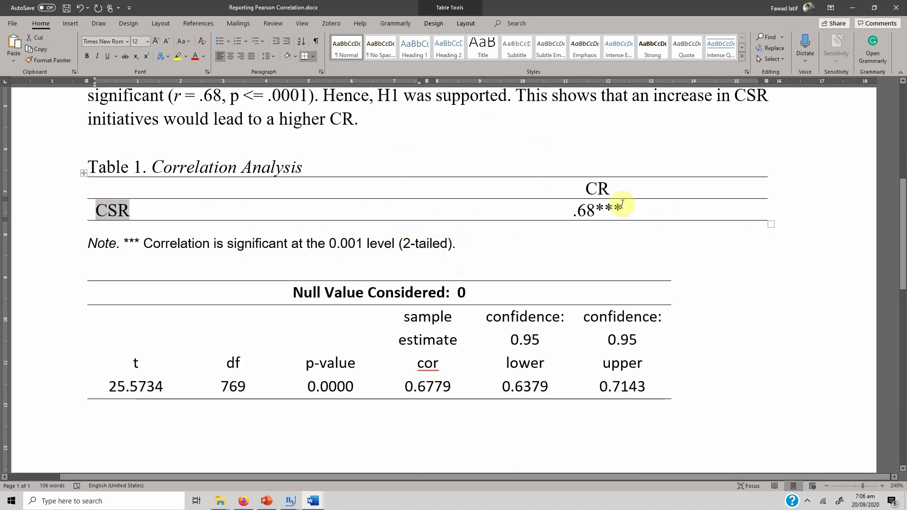
{"action": "double_click", "coordinate": [591, 190]}
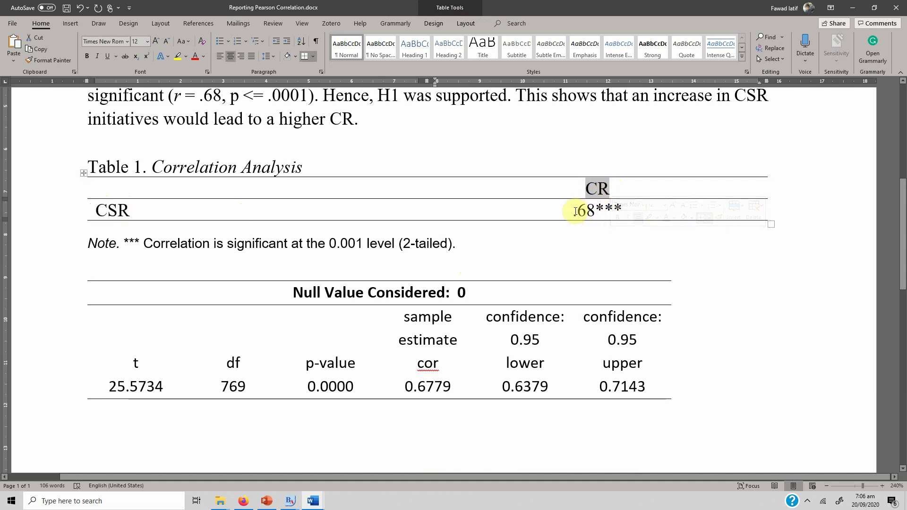
{"action": "left_click_drag", "start_coordinate": [573, 210], "coordinate": [625, 208]}
{"action": "left_click", "coordinate": [347, 241]}
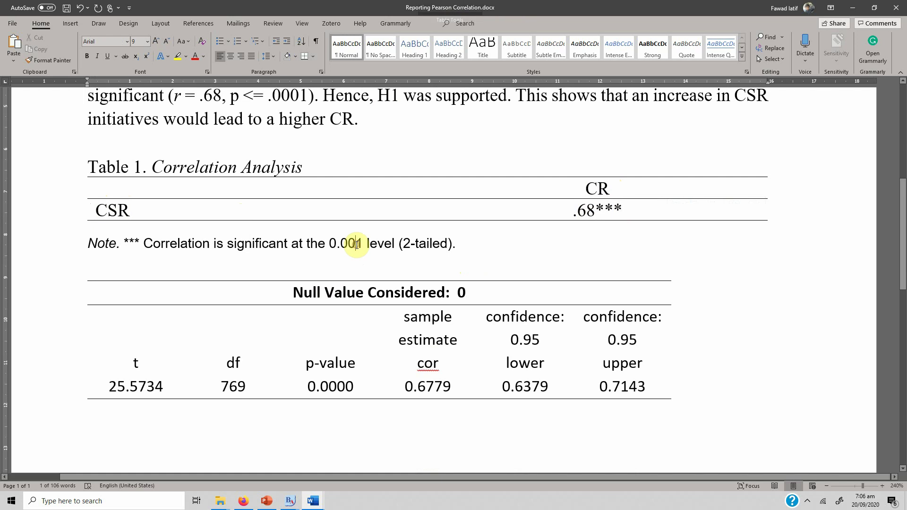
{"action": "type", "text": "0"}
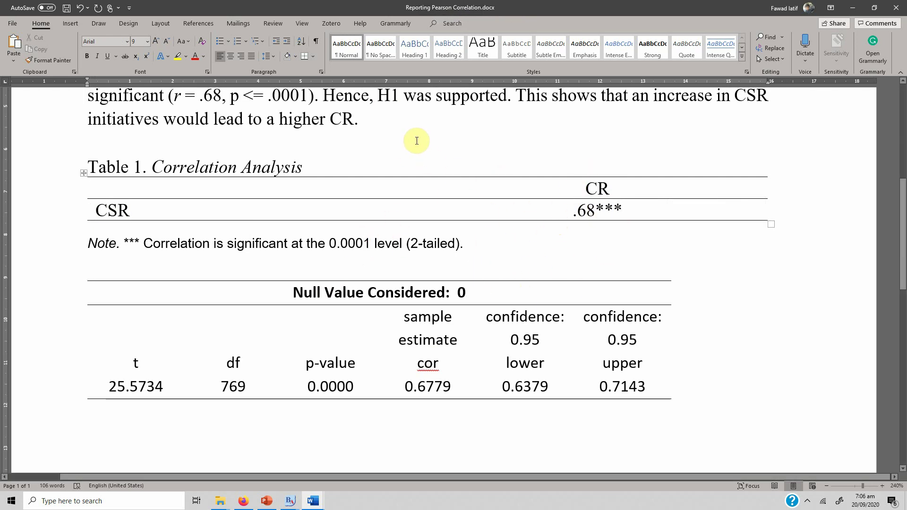
{"action": "scroll", "coordinate": [416, 140], "scroll_direction": "up", "scroll_amount": 3}
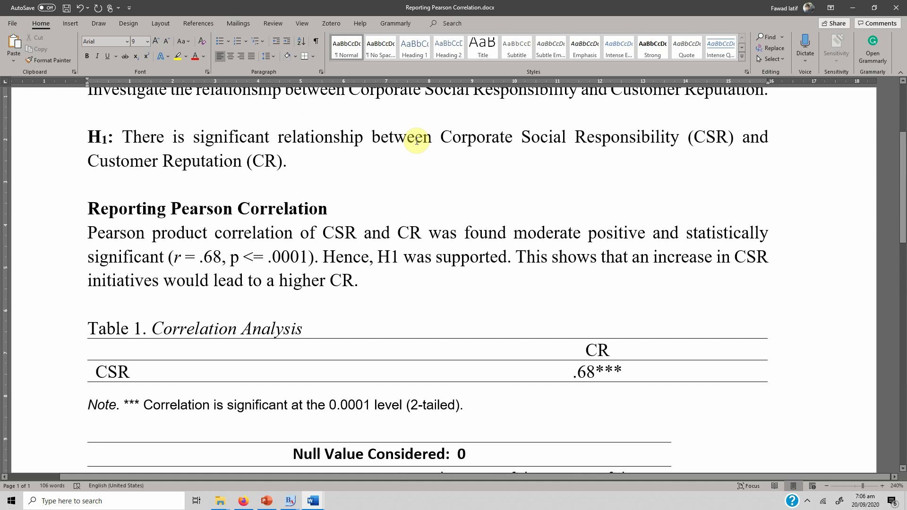
{"action": "scroll", "coordinate": [416, 141], "scroll_direction": "down", "scroll_amount": 4}
{"action": "left_click", "coordinate": [186, 237]}
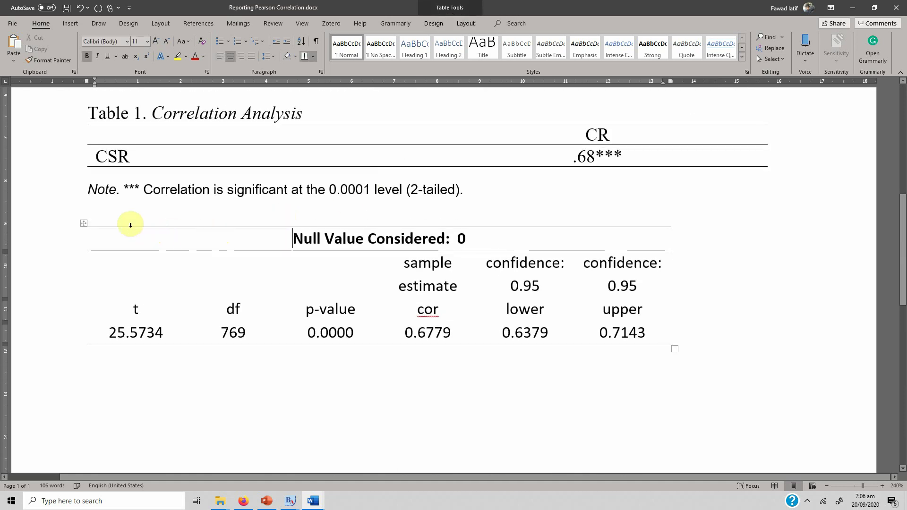
{"action": "left_click", "coordinate": [84, 224]}
{"action": "key", "text": "BackSpace"}
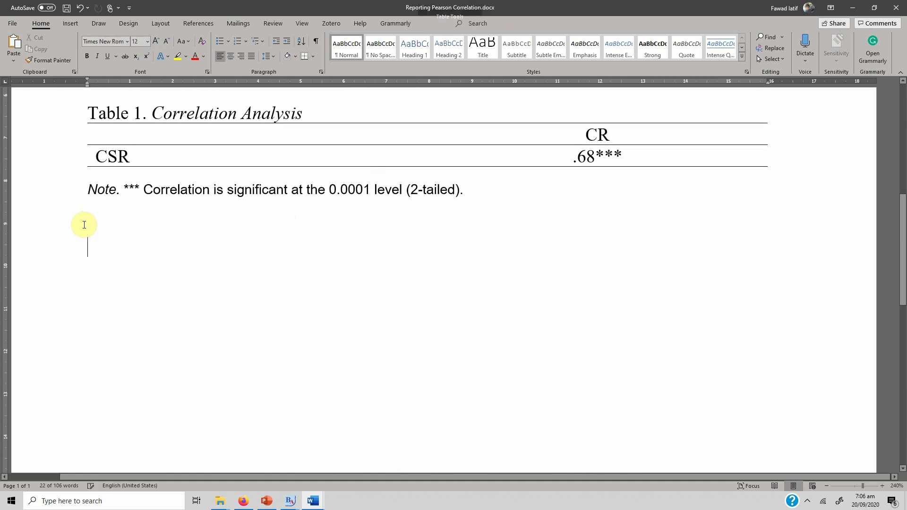
{"action": "scroll", "coordinate": [101, 222], "scroll_direction": "up", "scroll_amount": 3}
{"action": "scroll", "coordinate": [216, 241], "scroll_direction": "up", "scroll_amount": 5}
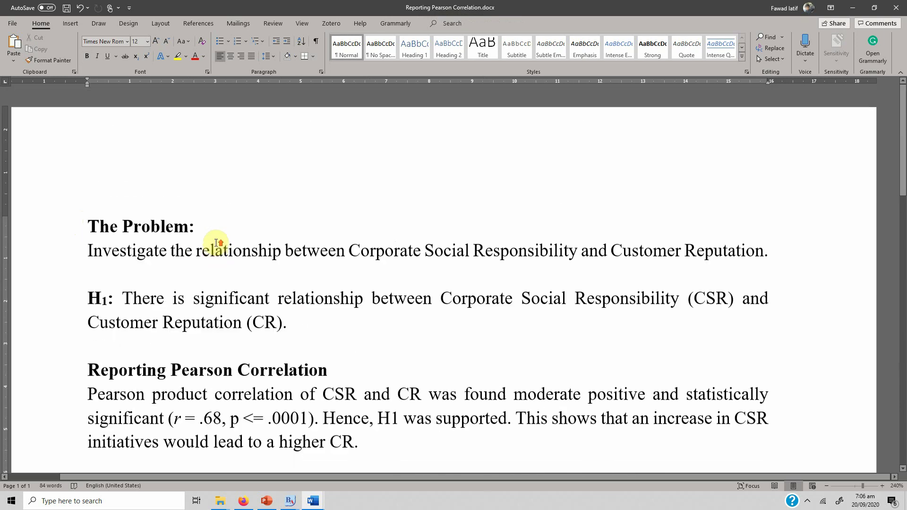
{"action": "scroll", "coordinate": [286, 356], "scroll_direction": "down", "scroll_amount": 3}
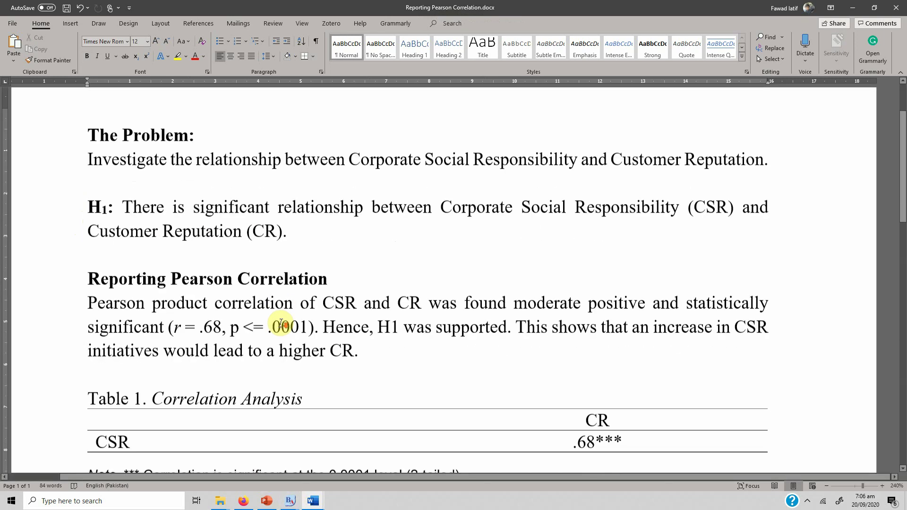
{"action": "scroll", "coordinate": [368, 321], "scroll_direction": "up", "scroll_amount": 1}
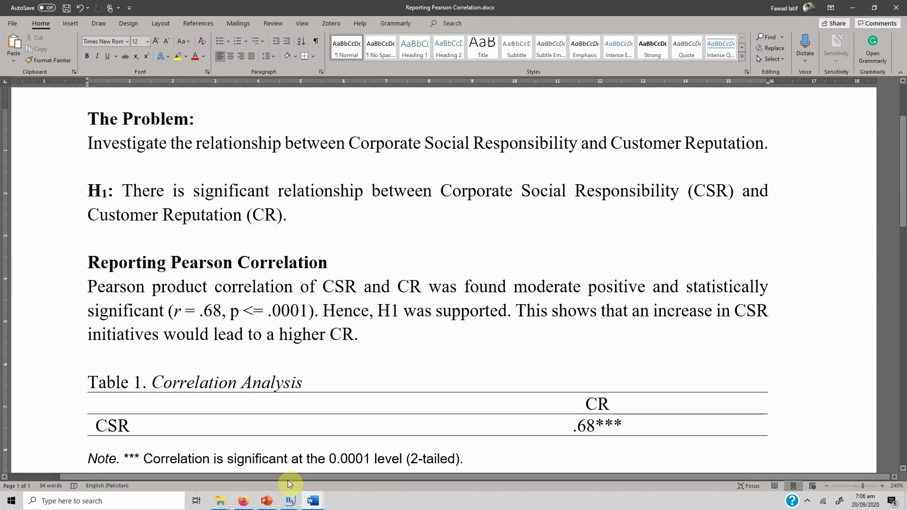
{"action": "left_click", "coordinate": [290, 501]}
Open the Correlation Matrix settings from the BlueSky output window
{"action": "left_click", "coordinate": [310, 471]}
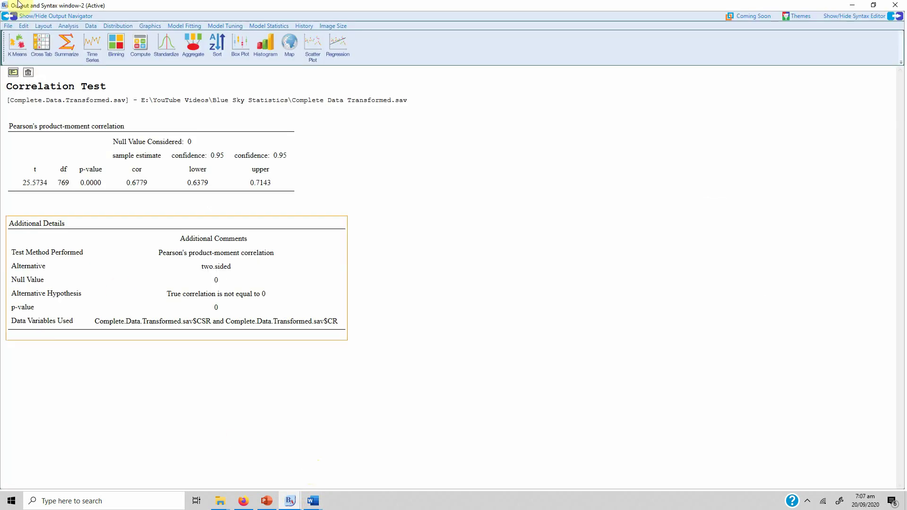
{"action": "left_click", "coordinate": [69, 28]}
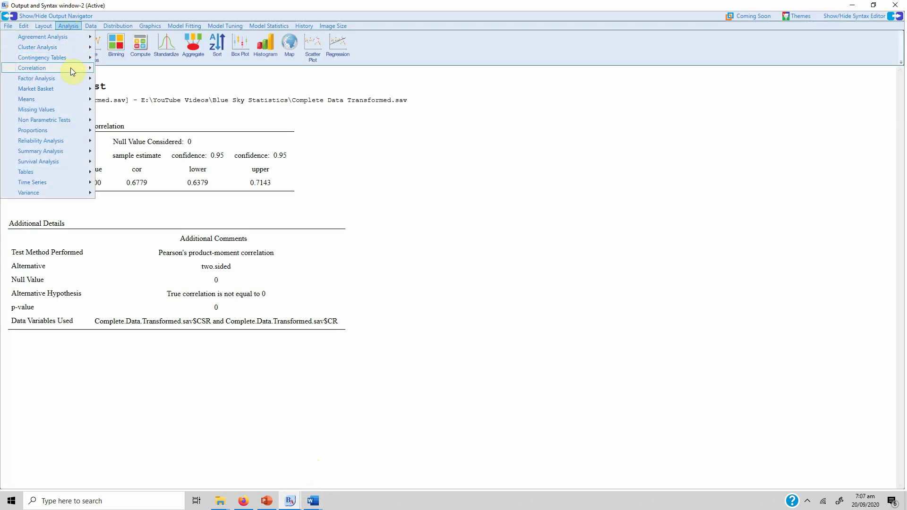
{"action": "mouse_move", "coordinate": [70, 68]}
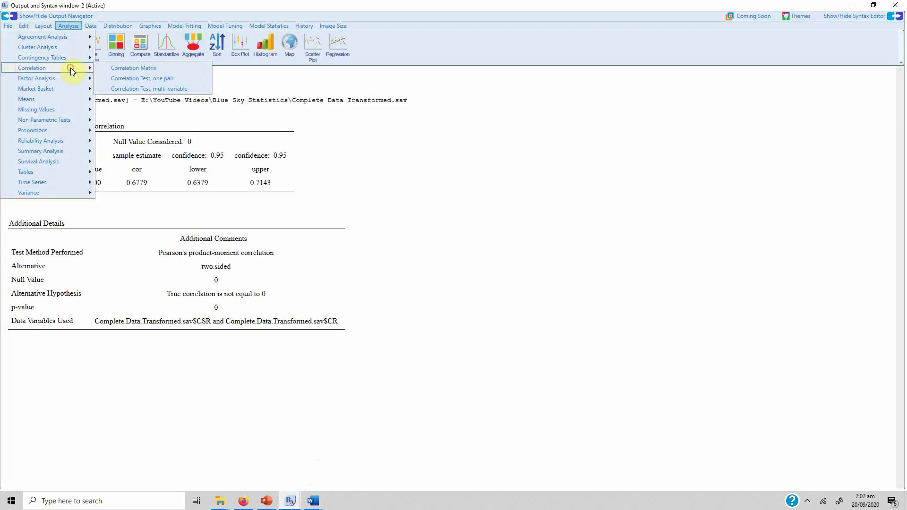
{"action": "left_click", "coordinate": [160, 67]}
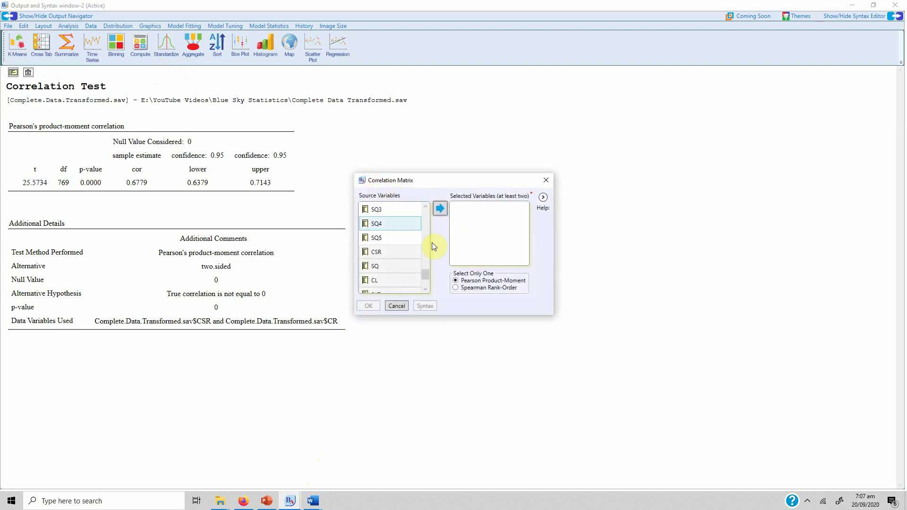
Add CSR, SQ, CL, SAT, CI and CR as variables and run the Pearson matrix
{"action": "scroll", "coordinate": [427, 283], "scroll_direction": "down", "scroll_amount": 1}
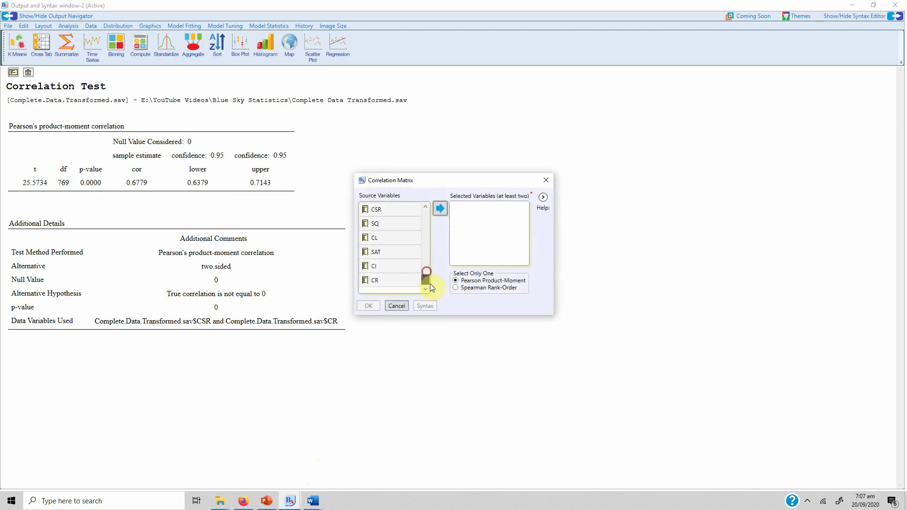
{"action": "left_click", "coordinate": [393, 210]}
{"action": "left_click_drag", "start_coordinate": [394, 210], "coordinate": [386, 282]}
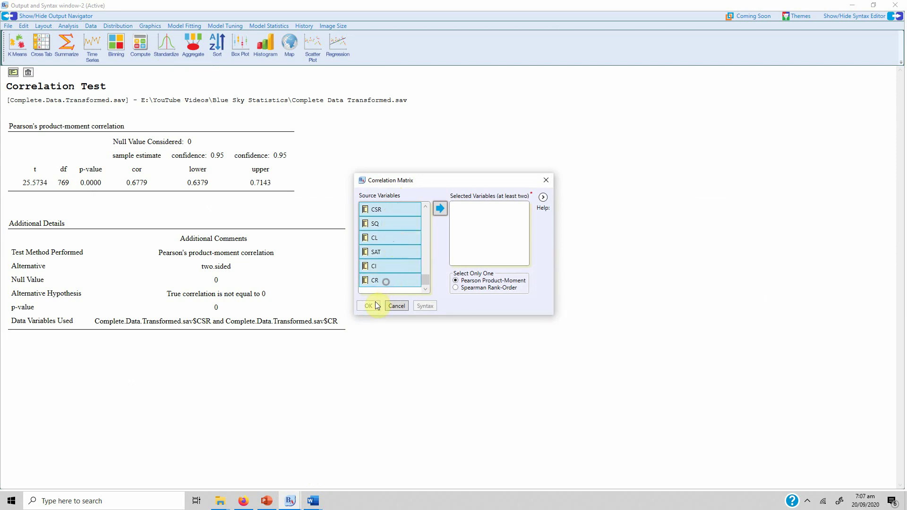
{"action": "left_click", "coordinate": [441, 209]}
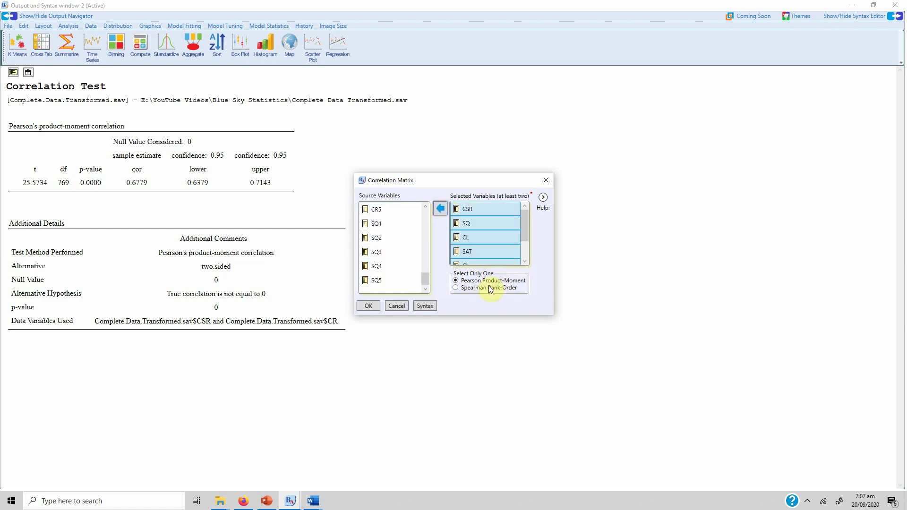
{"action": "left_click", "coordinate": [368, 305]}
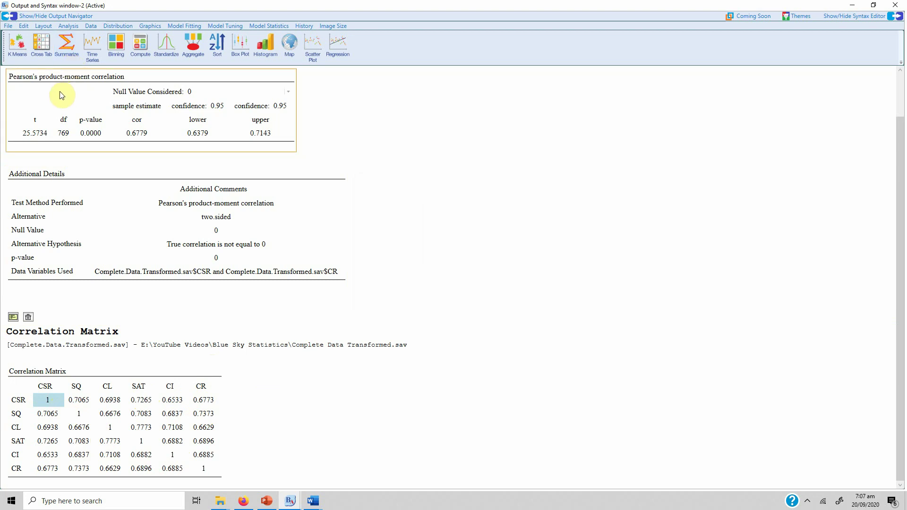
Run a multi-variable Pearson test on the six constructs with adjusted p-values and a correlation heatmap
{"action": "left_click", "coordinate": [66, 26]}
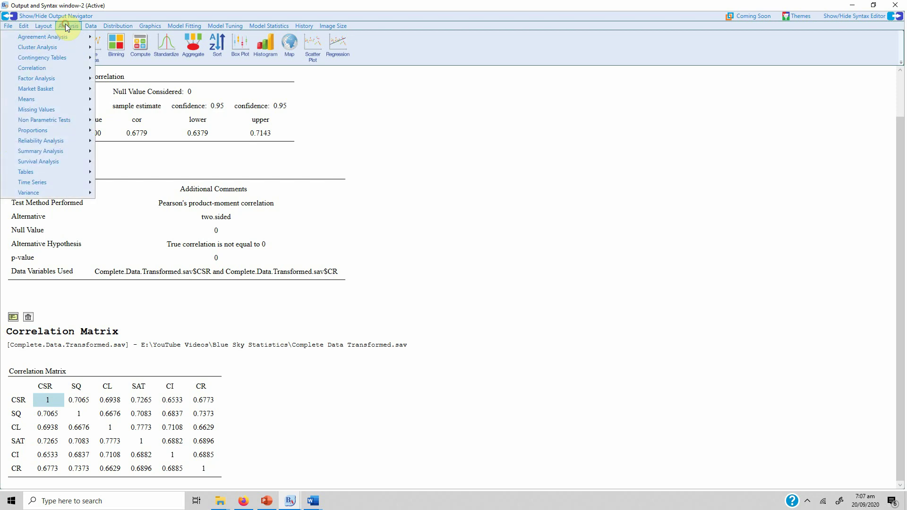
{"action": "left_click", "coordinate": [73, 68]}
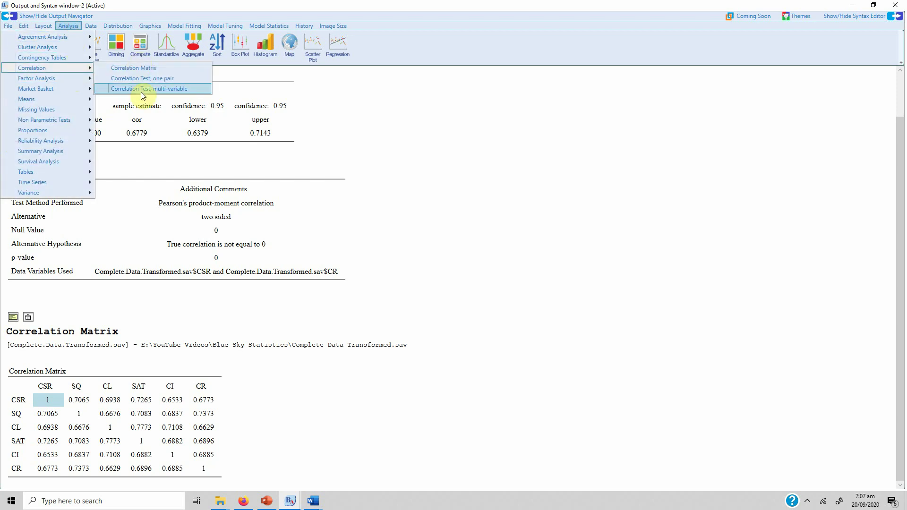
{"action": "left_click", "coordinate": [142, 89]}
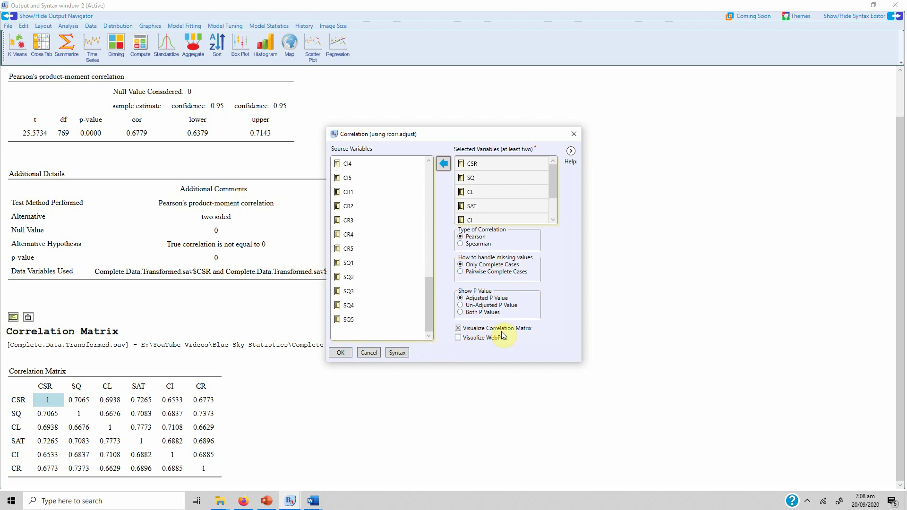
{"action": "left_click", "coordinate": [335, 352]}
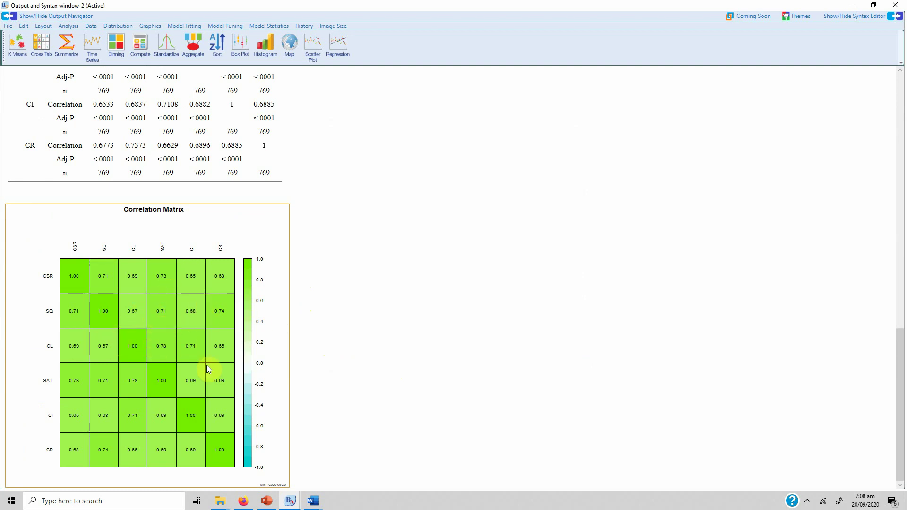
{"action": "left_click", "coordinate": [352, 309]}
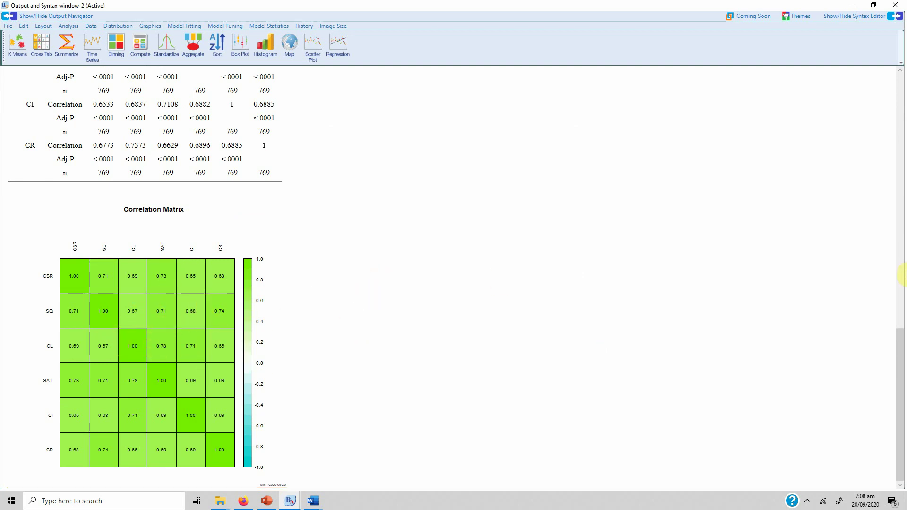
{"action": "left_click_drag", "start_coordinate": [903, 348], "coordinate": [902, 259]}
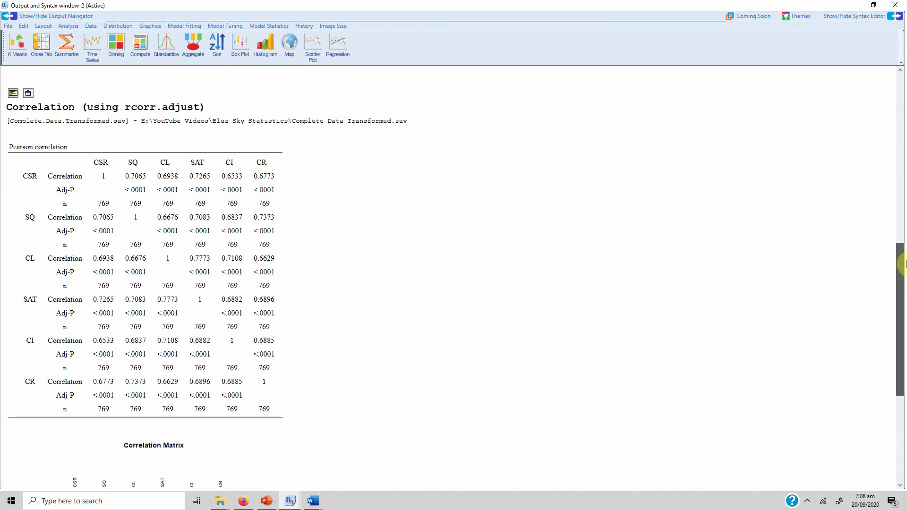
{"action": "left_click", "coordinate": [167, 215]}
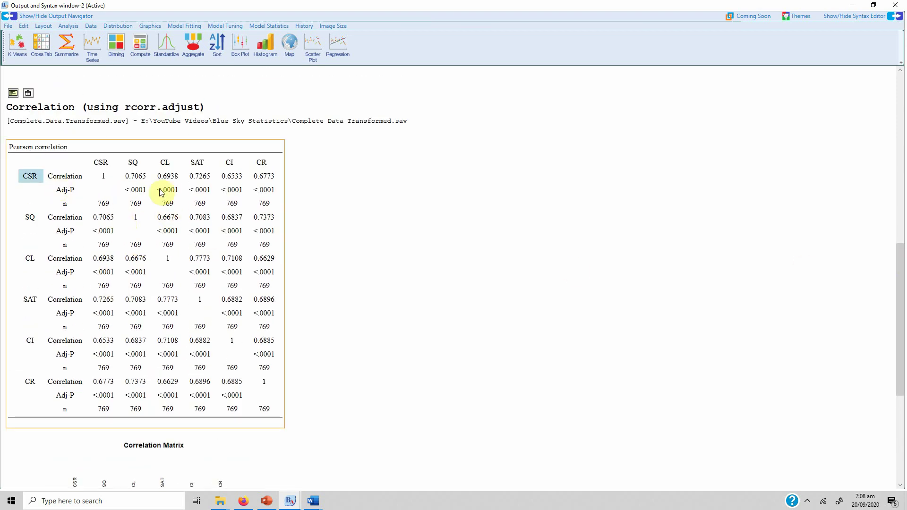
{"action": "scroll", "coordinate": [281, 235], "scroll_direction": "up", "scroll_amount": 1}
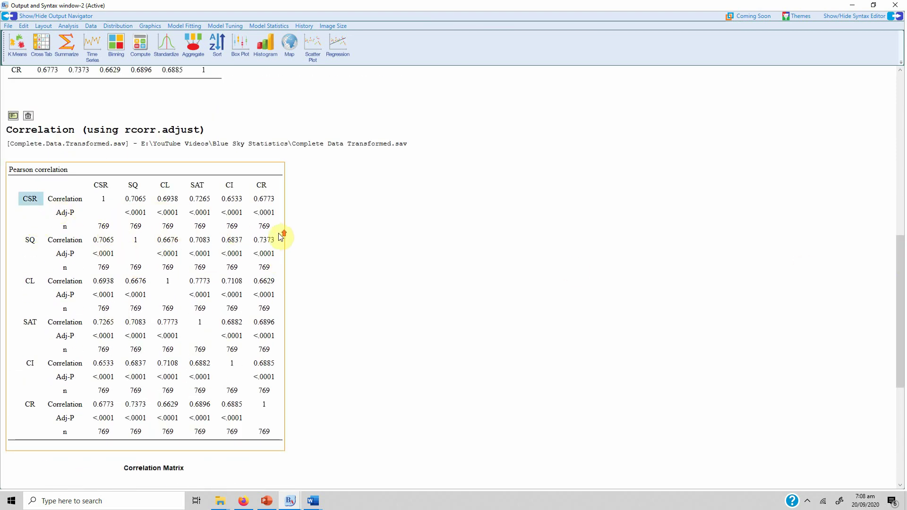
{"action": "scroll", "coordinate": [209, 241], "scroll_direction": "up", "scroll_amount": 2}
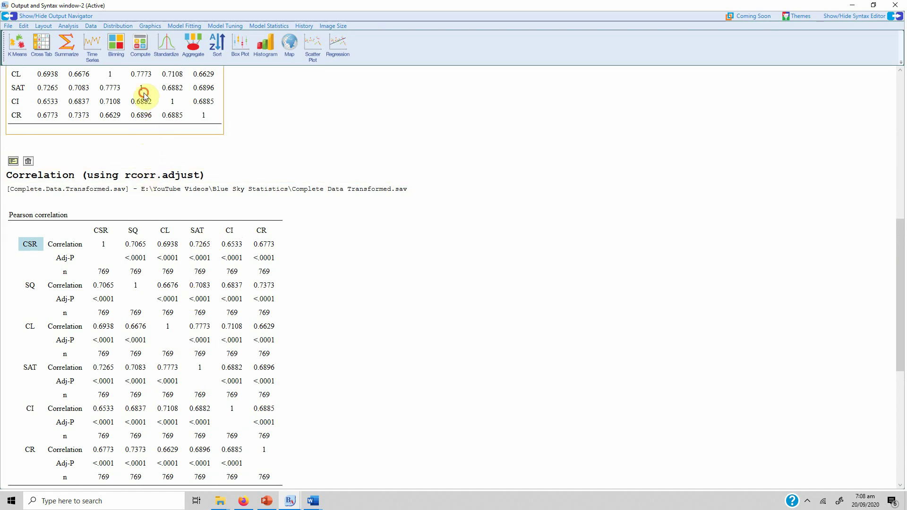
{"action": "scroll", "coordinate": [145, 97], "scroll_direction": "up", "scroll_amount": 2}
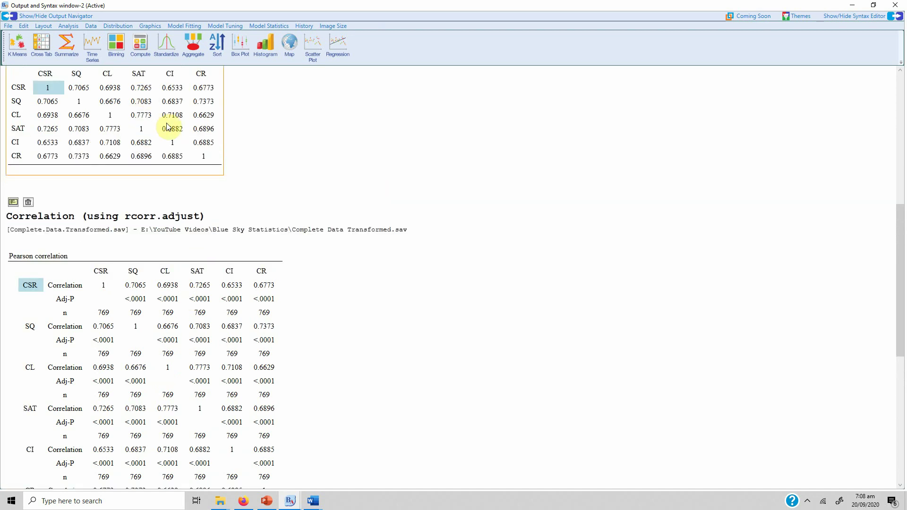
{"action": "scroll", "coordinate": [167, 127], "scroll_direction": "up", "scroll_amount": 7}
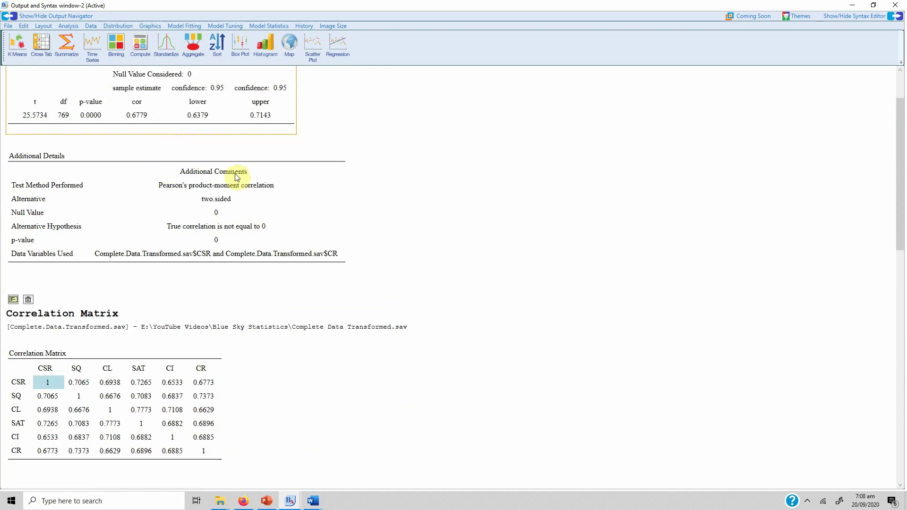
{"action": "left_click", "coordinate": [312, 501]}
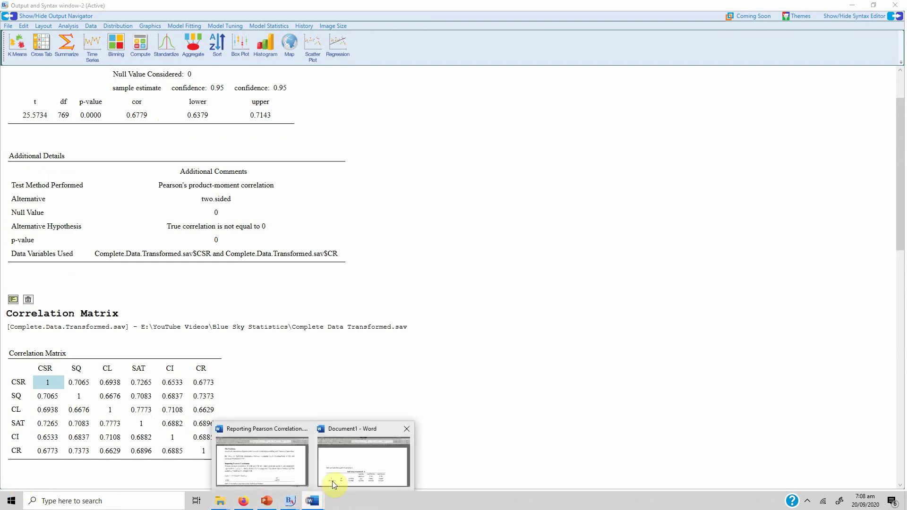
Scroll through the report's write-up of r = .68, p <= .0001, with H1 supported
{"action": "left_click", "coordinate": [259, 467]}
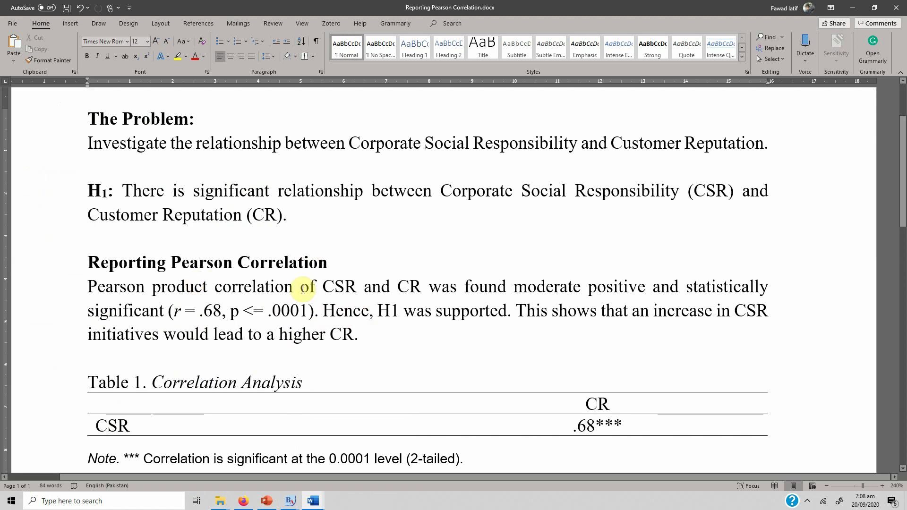
{"action": "scroll", "coordinate": [360, 310], "scroll_direction": "down", "scroll_amount": 4}
{"action": "scroll", "coordinate": [359, 310], "scroll_direction": "up", "scroll_amount": 4}
{"action": "scroll", "coordinate": [363, 309], "scroll_direction": "up", "scroll_amount": 1}
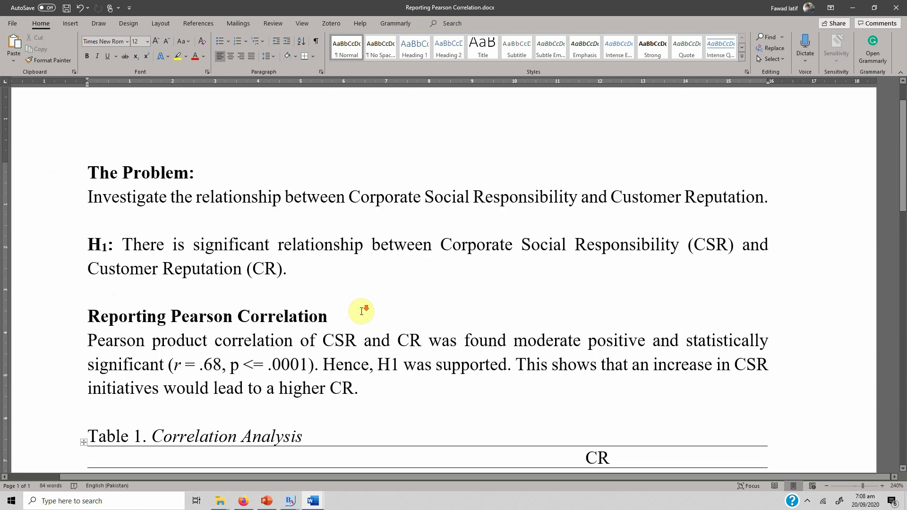
{"action": "scroll", "coordinate": [363, 311], "scroll_direction": "down", "scroll_amount": 2}
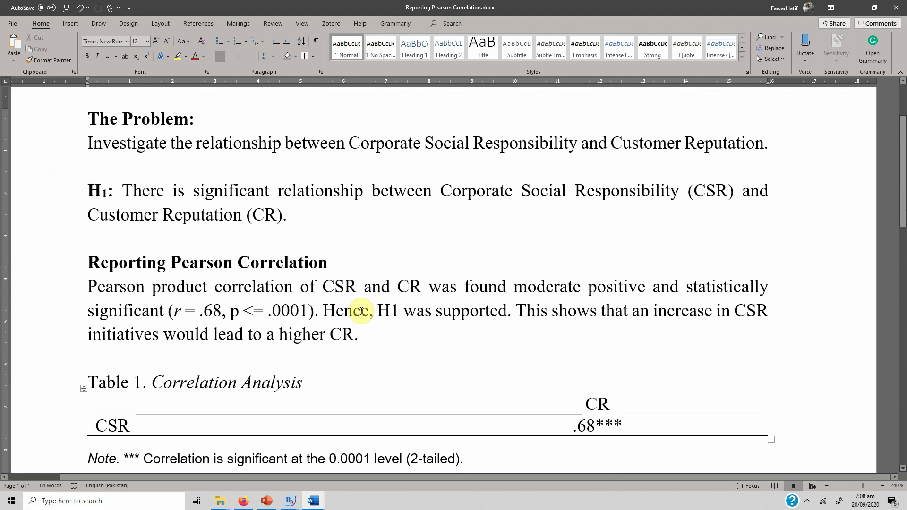